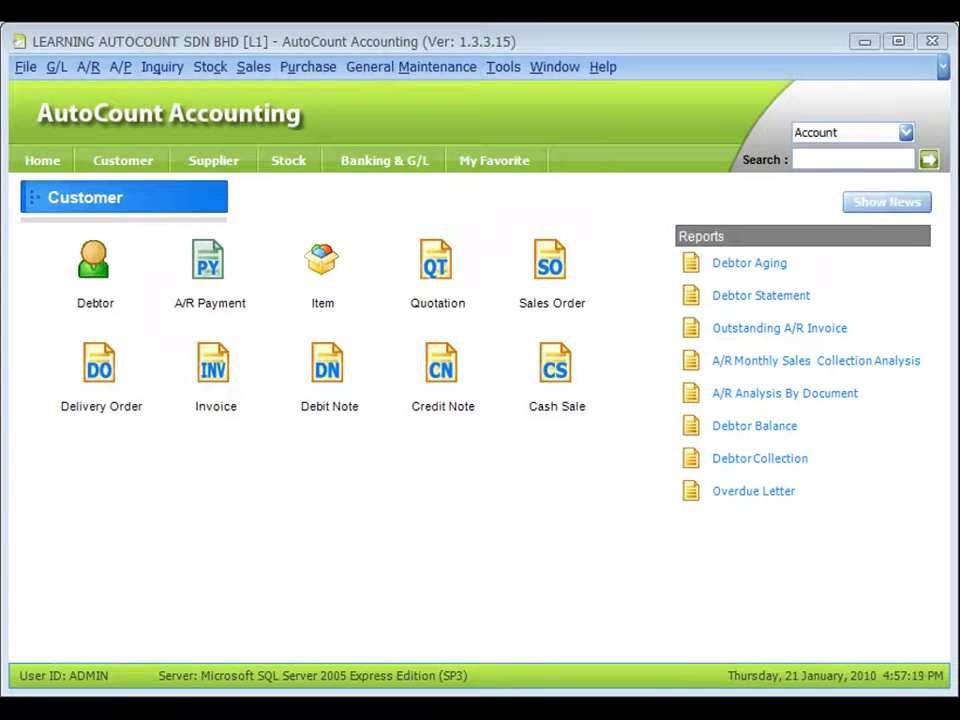
Step: Open Tools > Program Control > Module Setting and confirm the Project module is ticked
{"action": "left_click", "coordinate": [506, 68]}
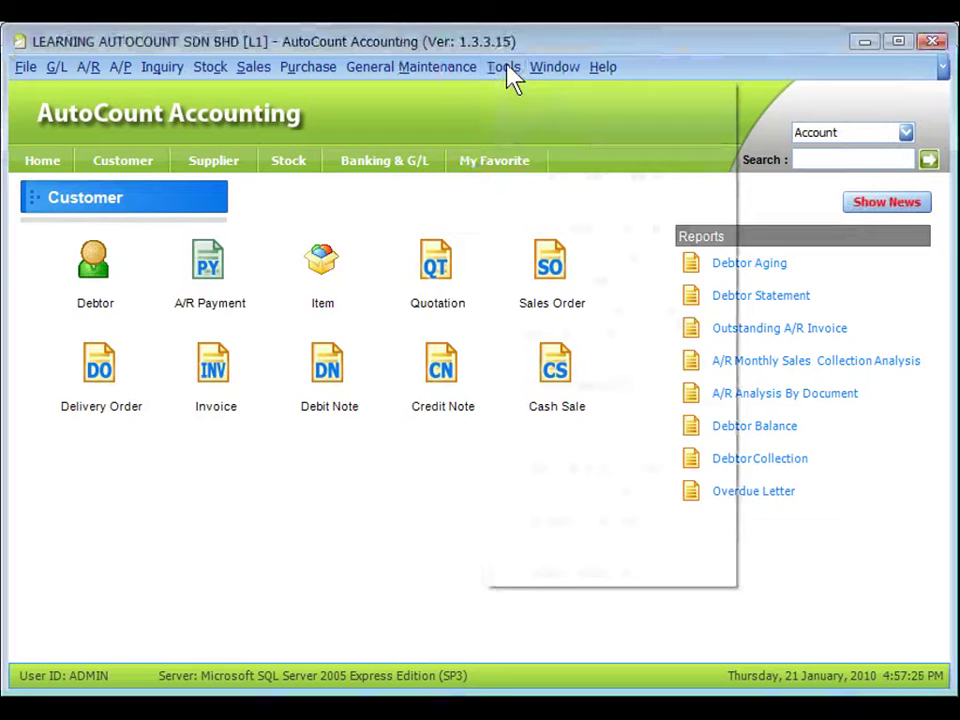
{"action": "mouse_move", "coordinate": [572, 439]}
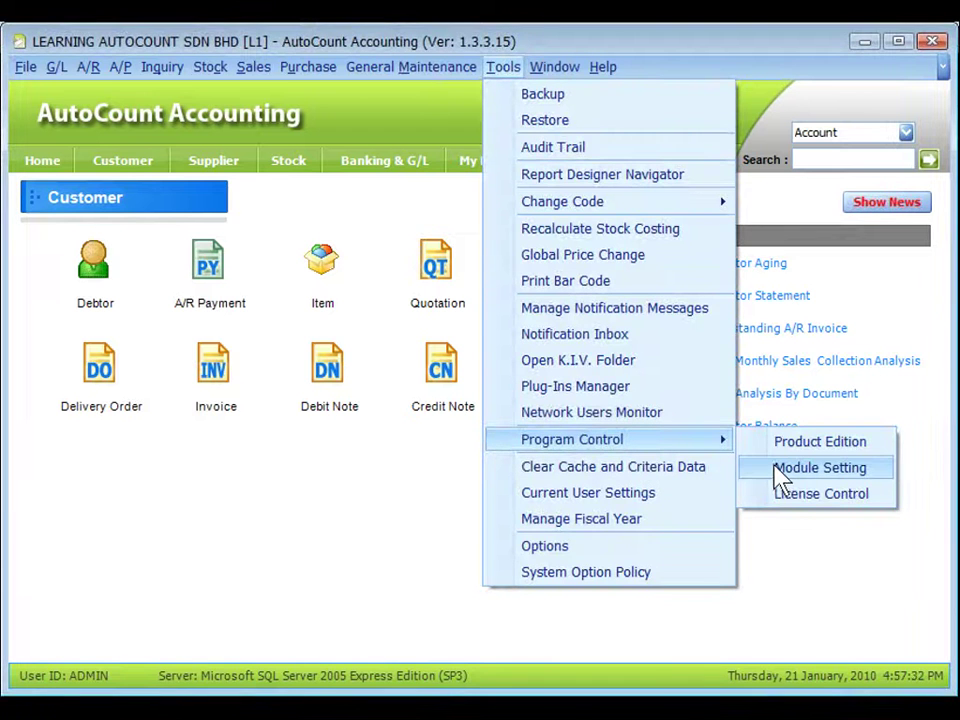
{"action": "left_click", "coordinate": [780, 476]}
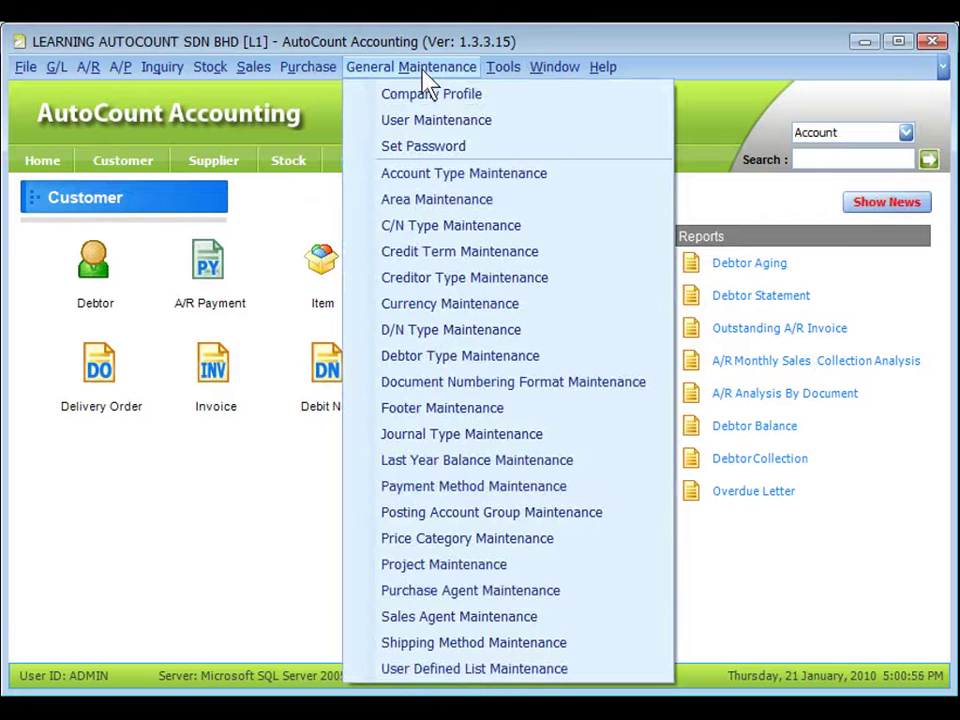
Step: Review the project list (PROJECT 1 with P1-A and P1-B, PROJECT 2) and its new-project dialogs
{"action": "left_click", "coordinate": [507, 570]}
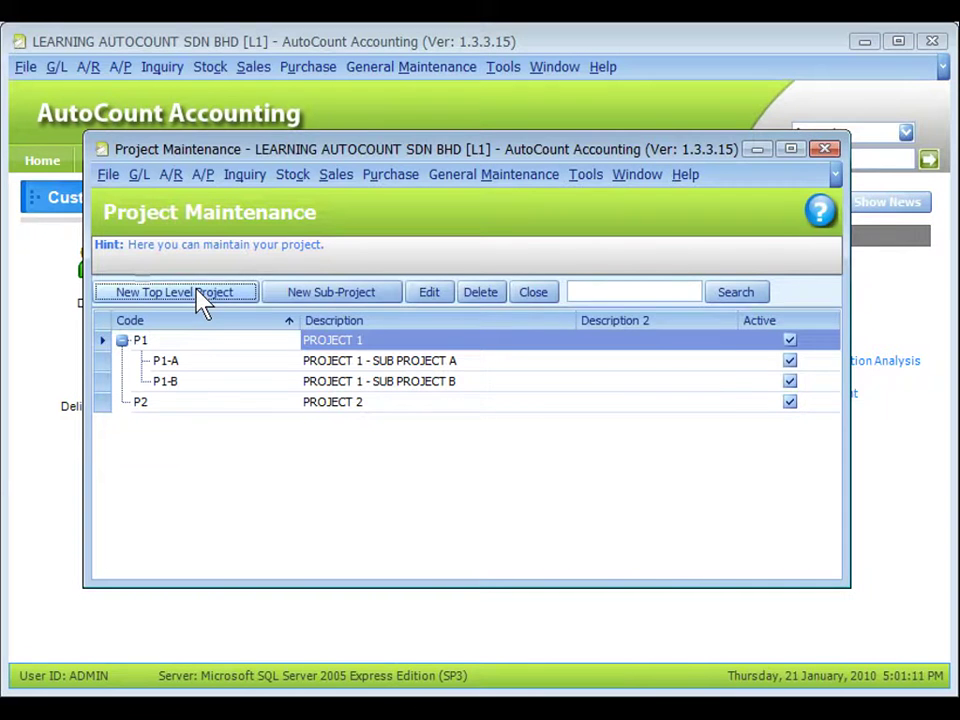
{"action": "left_click", "coordinate": [200, 295]}
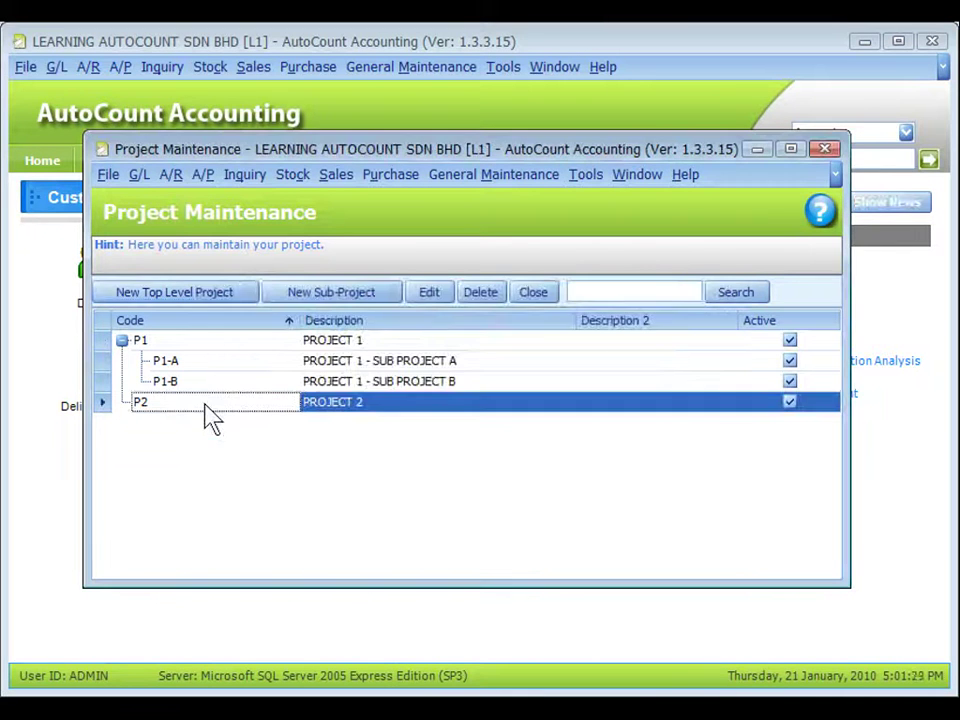
{"action": "left_click", "coordinate": [205, 410]}
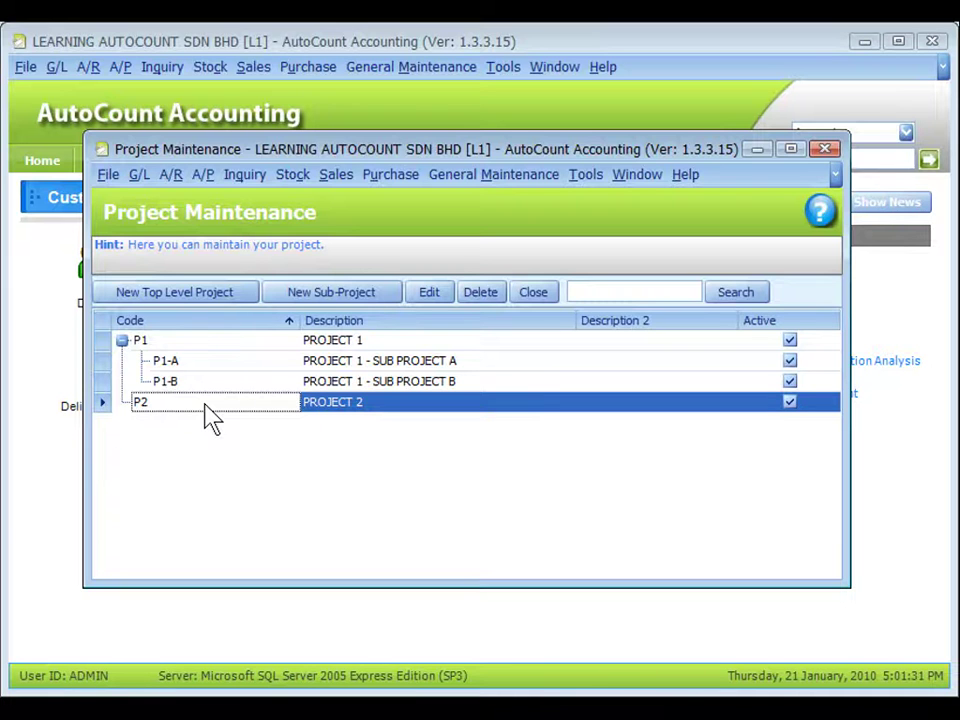
{"action": "left_click", "coordinate": [336, 296]}
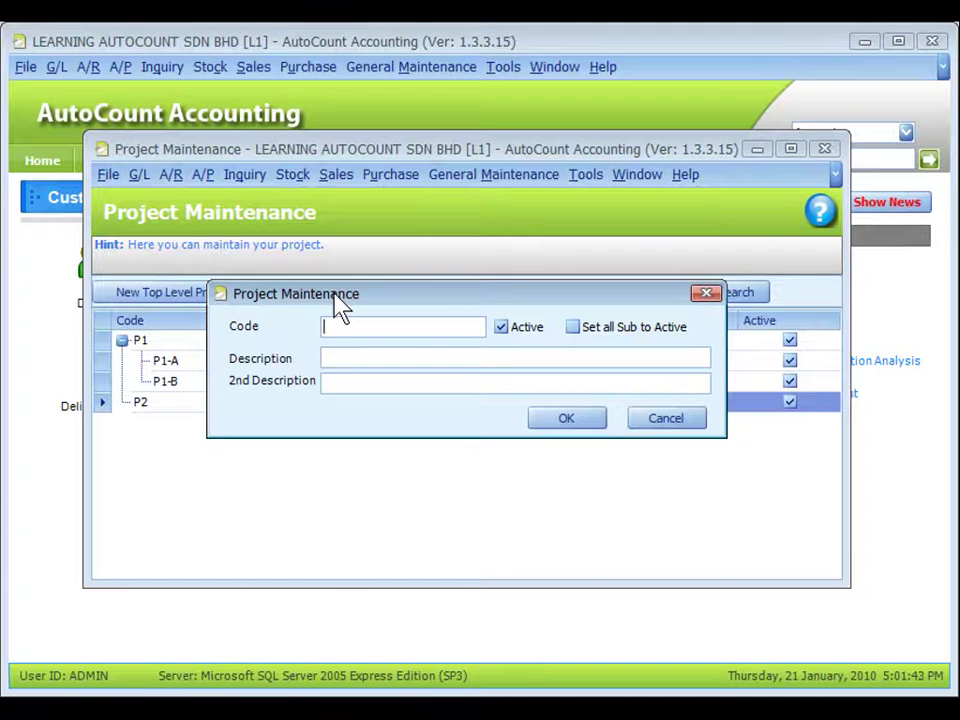
{"action": "left_click", "coordinate": [257, 364]}
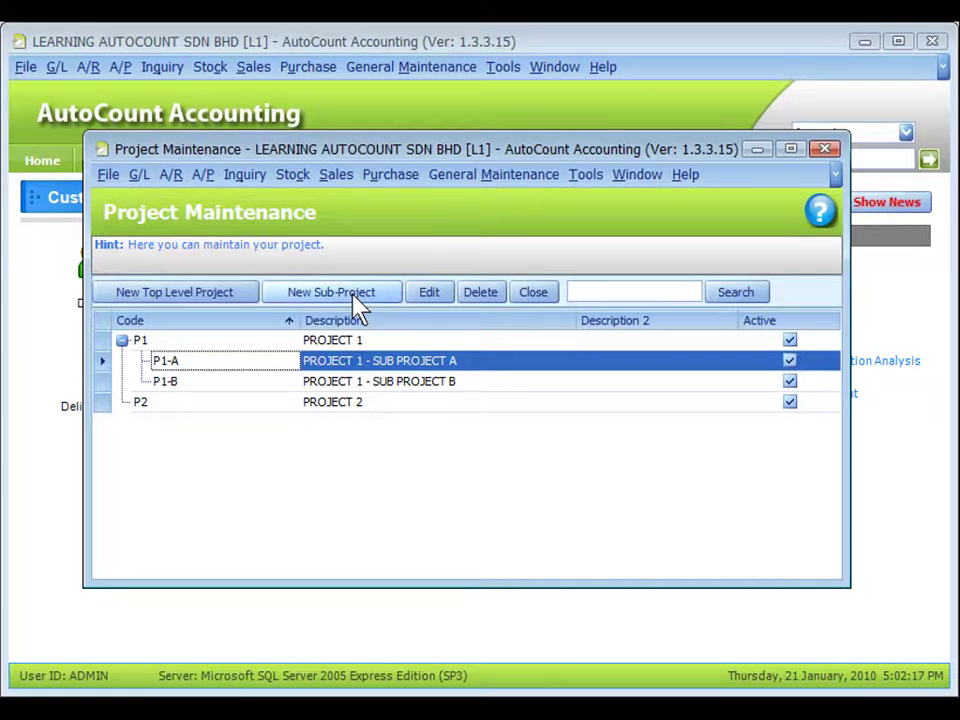
{"action": "left_click", "coordinate": [237, 342]}
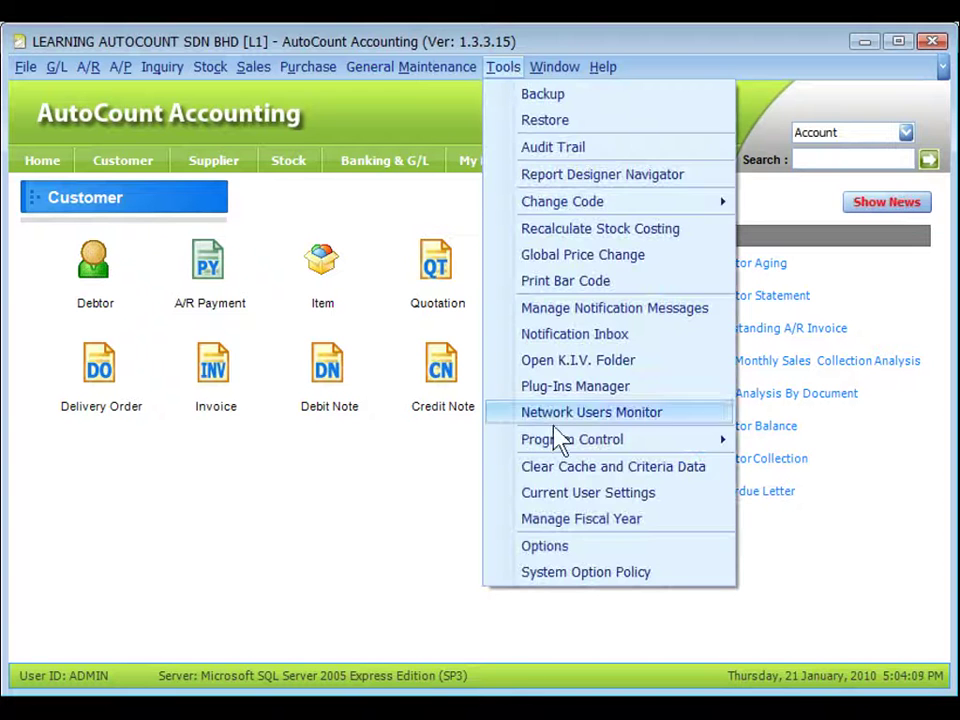
Step: View the Default Project choices under General > Miscellaneous in Options
{"action": "left_click", "coordinate": [594, 546]}
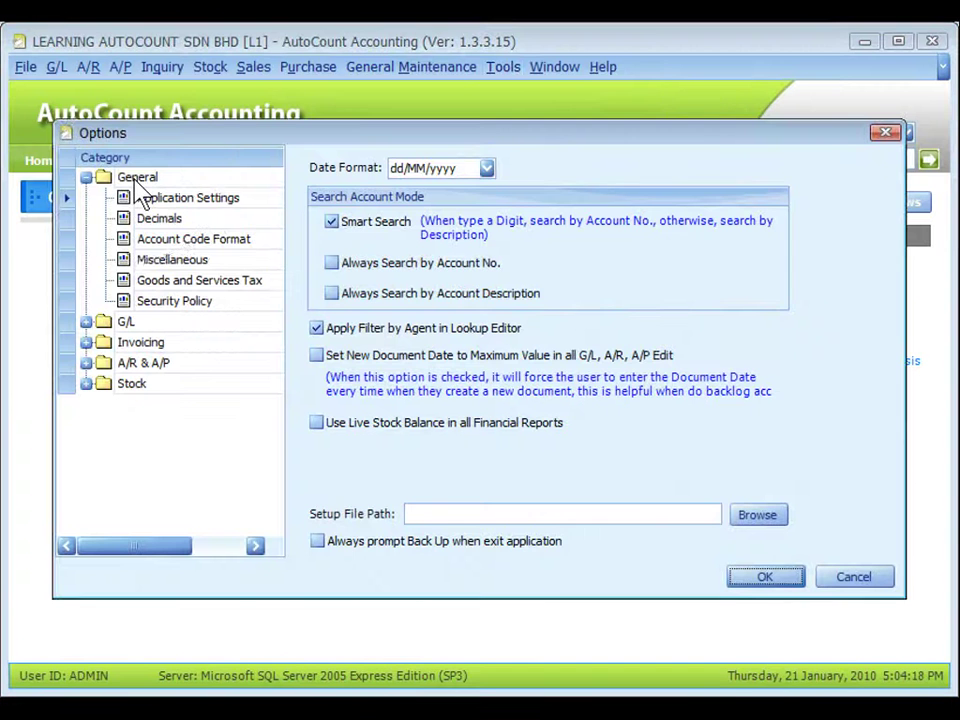
{"action": "left_click", "coordinate": [177, 262]}
{"action": "left_click", "coordinate": [378, 397]}
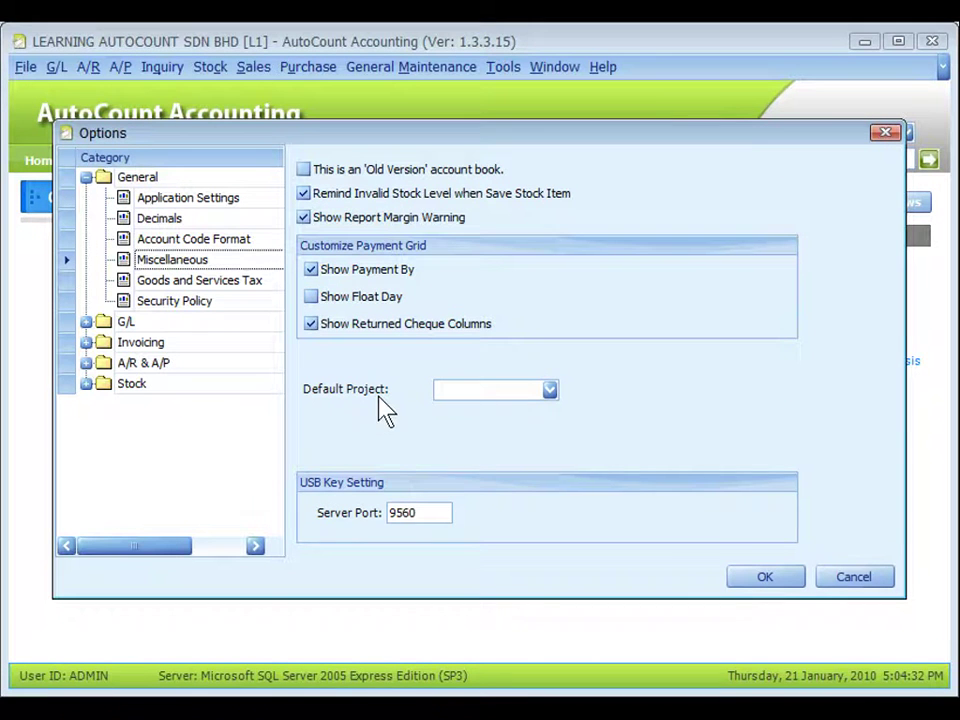
{"action": "left_click", "coordinate": [551, 392]}
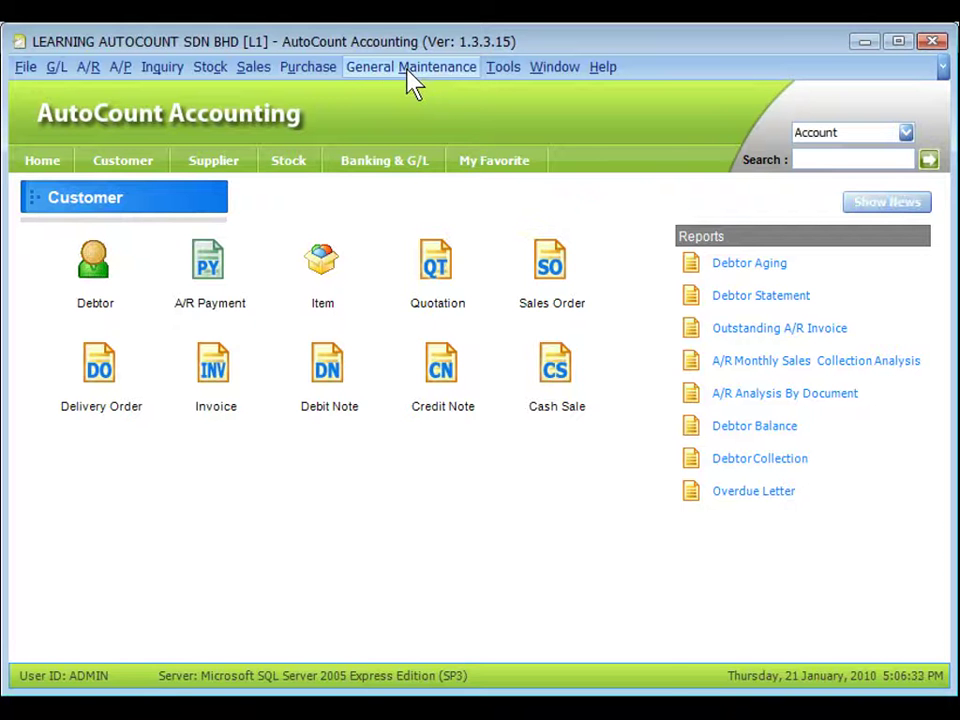
Step: Show the Default Project choices on USER AA's Default Value tab
{"action": "left_click", "coordinate": [408, 74]}
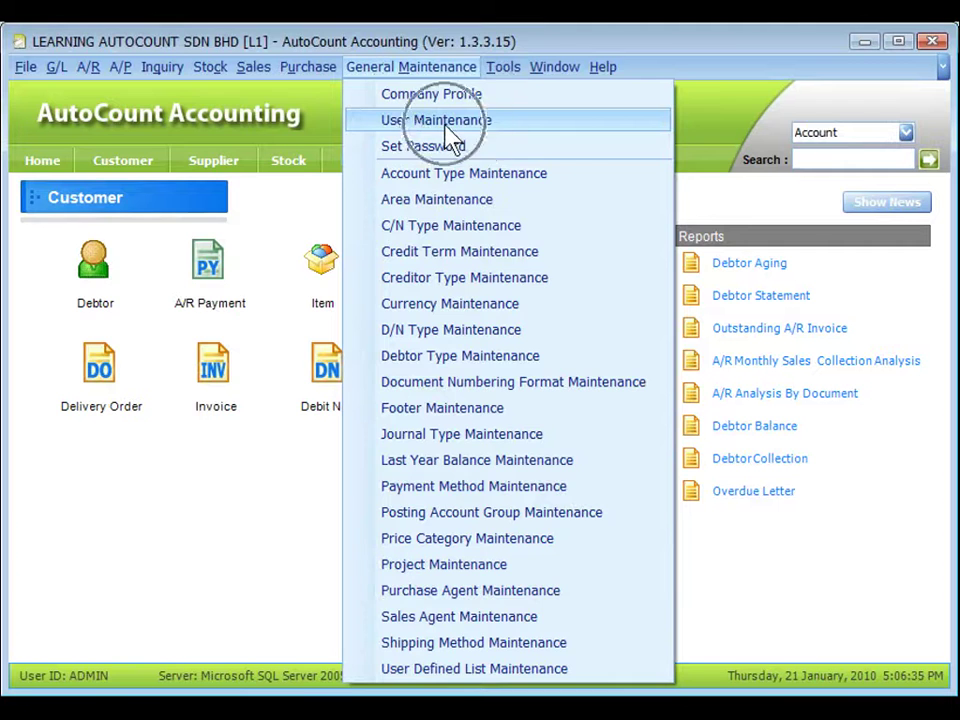
{"action": "left_click", "coordinate": [360, 120]}
{"action": "left_click", "coordinate": [279, 201]}
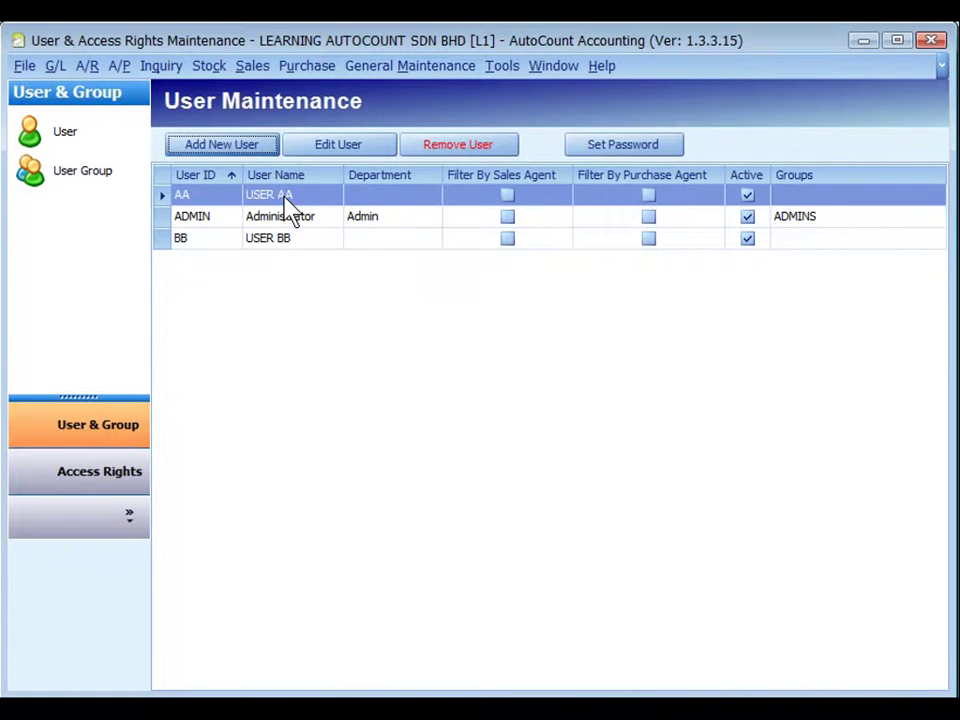
{"action": "left_click", "coordinate": [340, 158]}
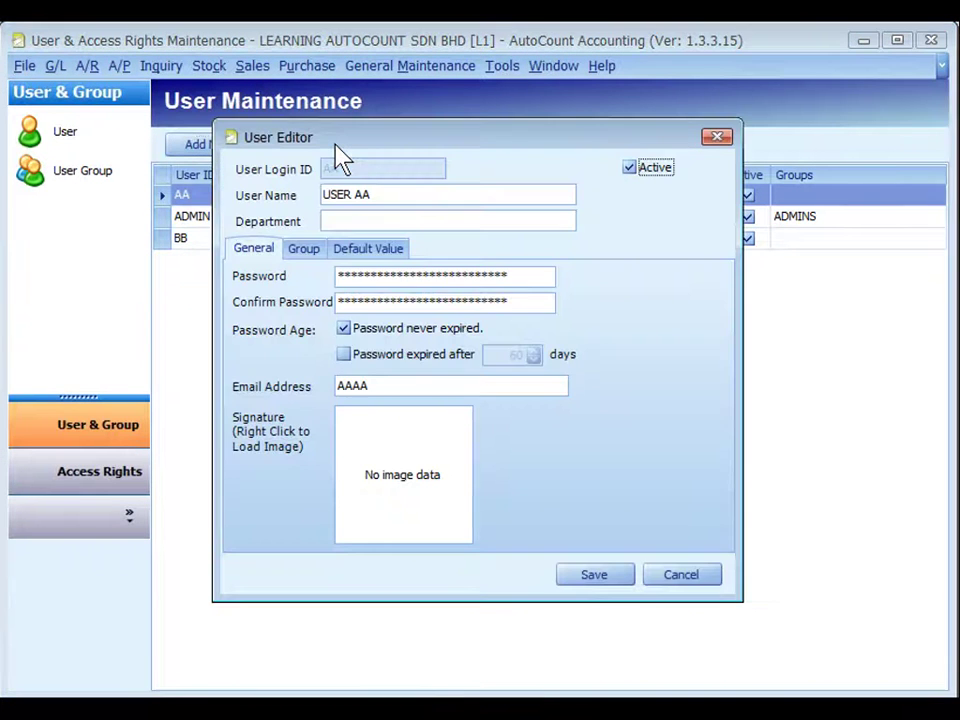
{"action": "left_click", "coordinate": [370, 252]}
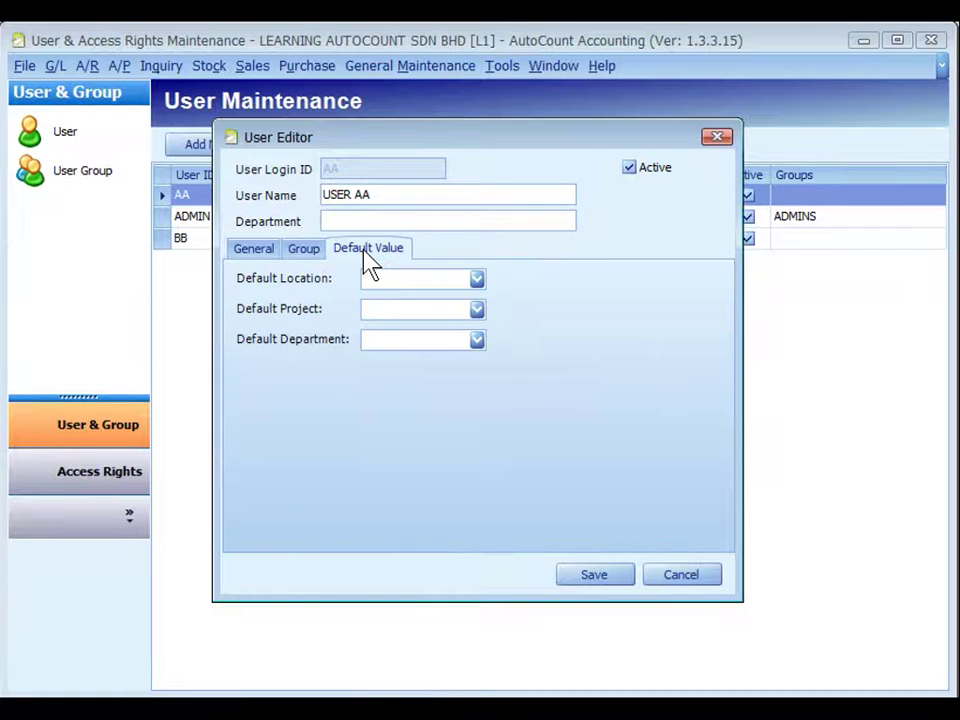
{"action": "left_click", "coordinate": [477, 310]}
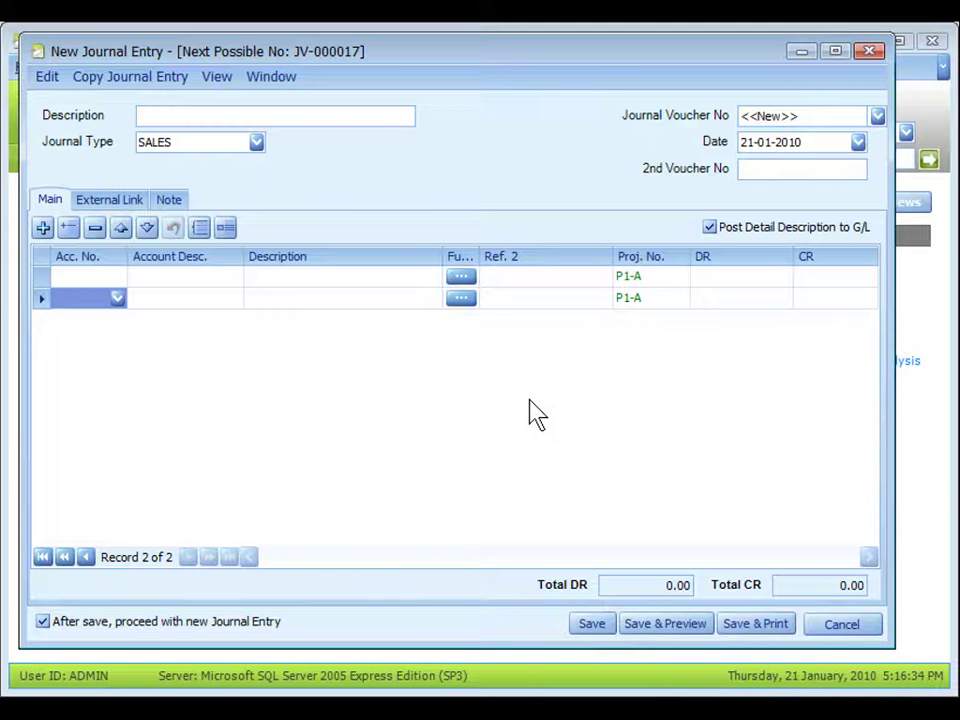
Step: Check Proj. No. on the new journal entry, discard it, and view Receive Payment's project list
{"action": "left_click", "coordinate": [659, 262]}
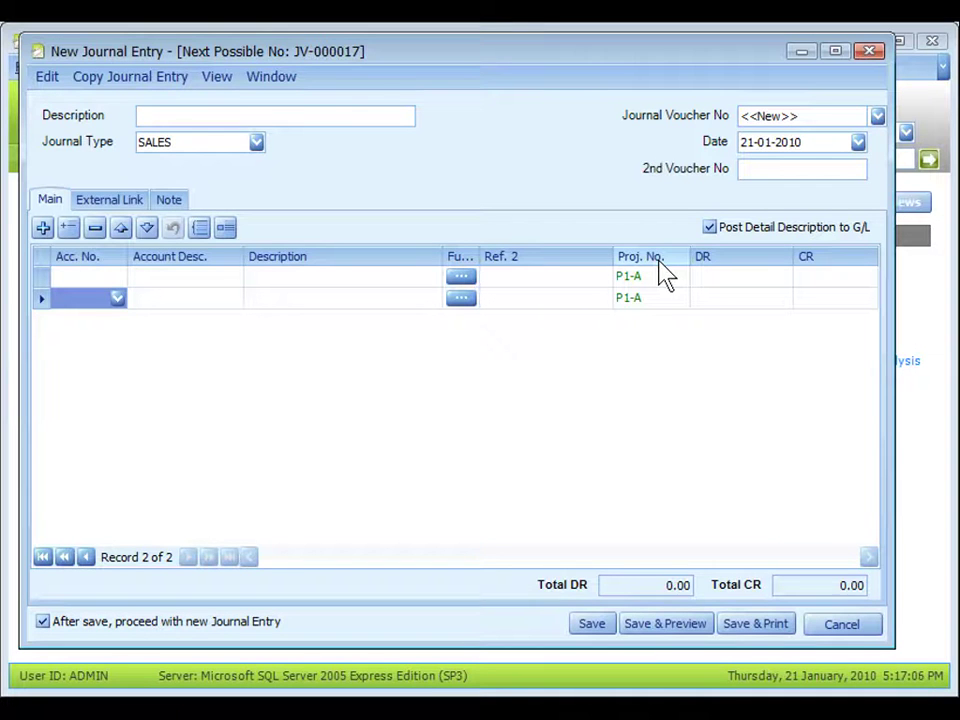
{"action": "left_click", "coordinate": [843, 625]}
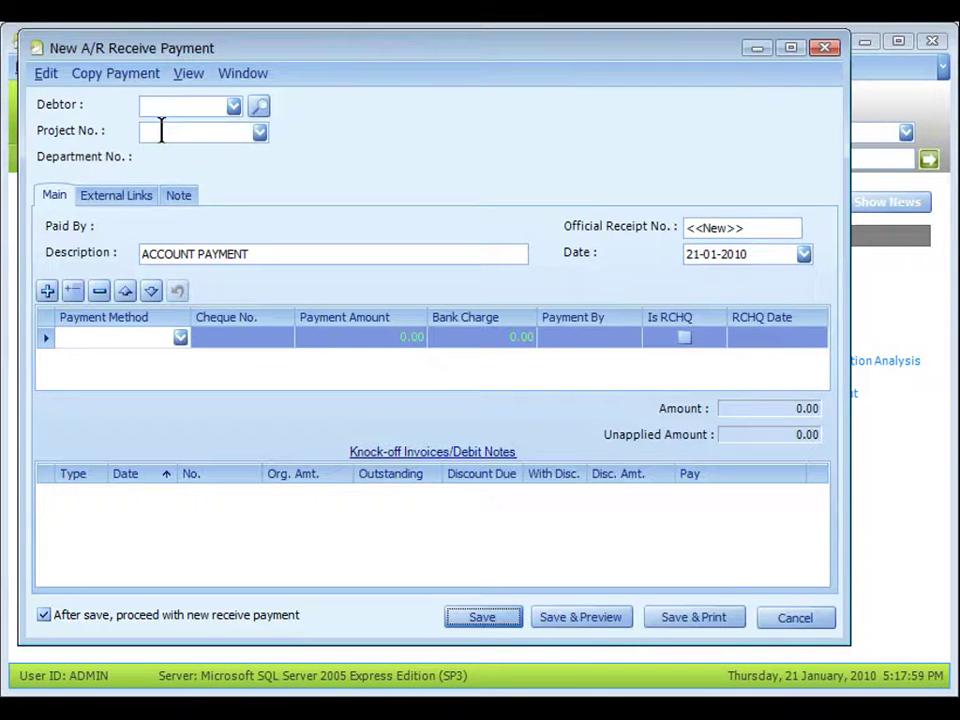
{"action": "left_click", "coordinate": [259, 134]}
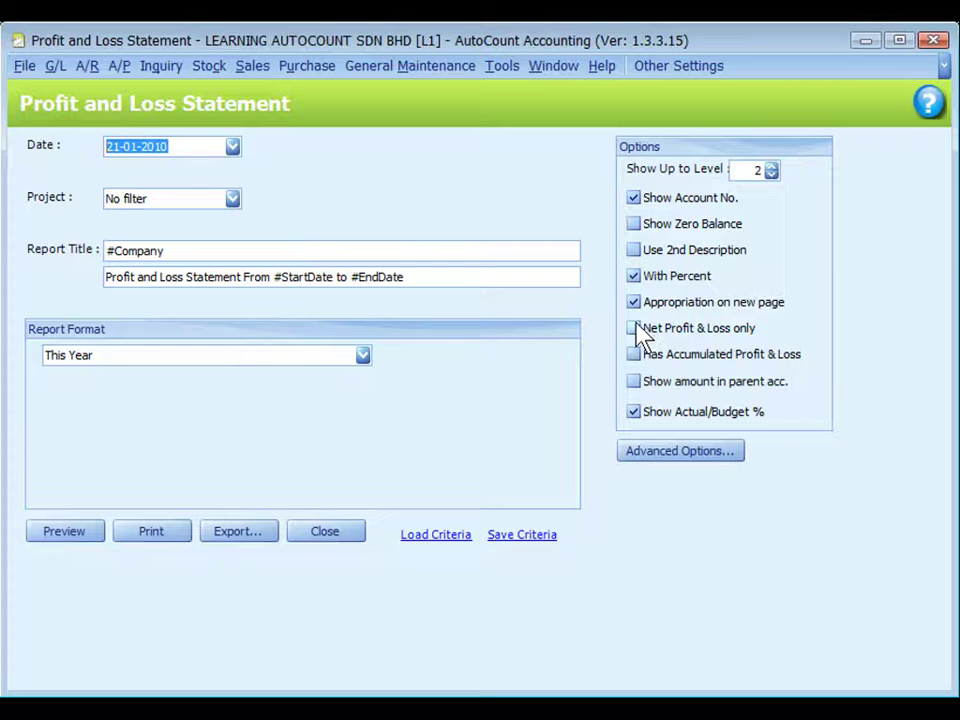
Step: Choose the Projects Comparison - YTD format and tick PROJECT 1, P1-A and P1-B
{"action": "left_click", "coordinate": [366, 358]}
{"action": "scroll", "coordinate": [226, 480], "scroll_direction": "down", "scroll_amount": 5}
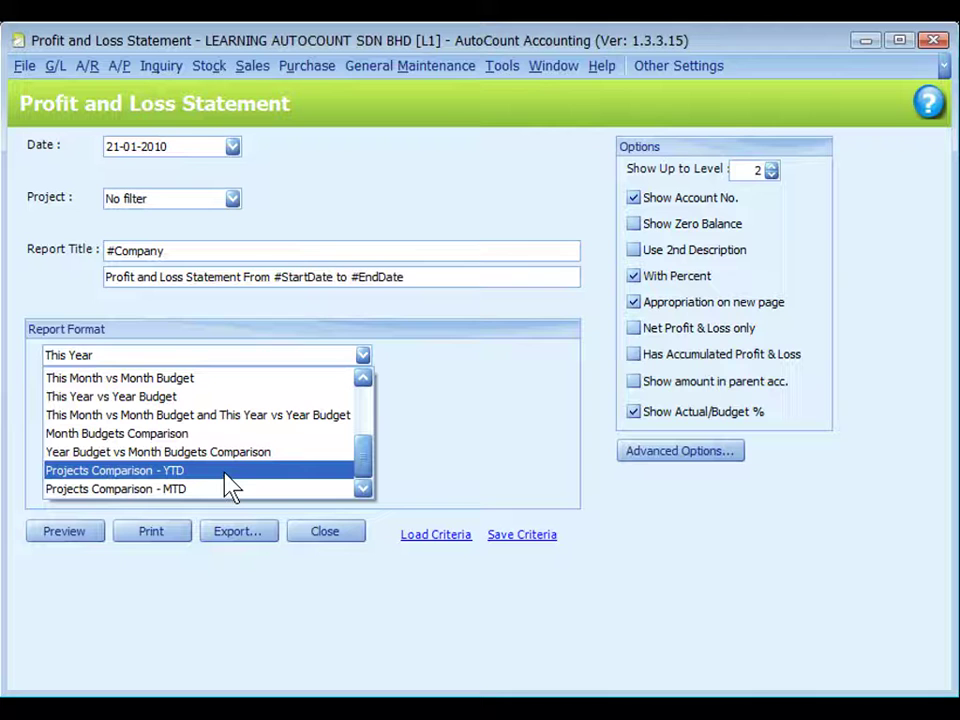
{"action": "left_click", "coordinate": [200, 470]}
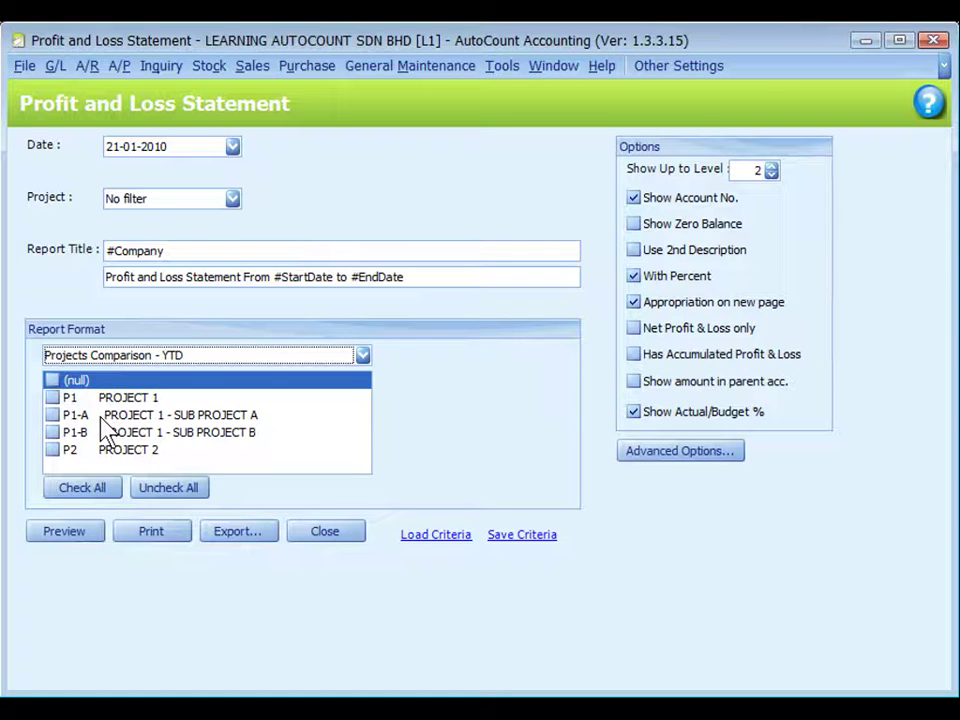
{"action": "left_click", "coordinate": [52, 397]}
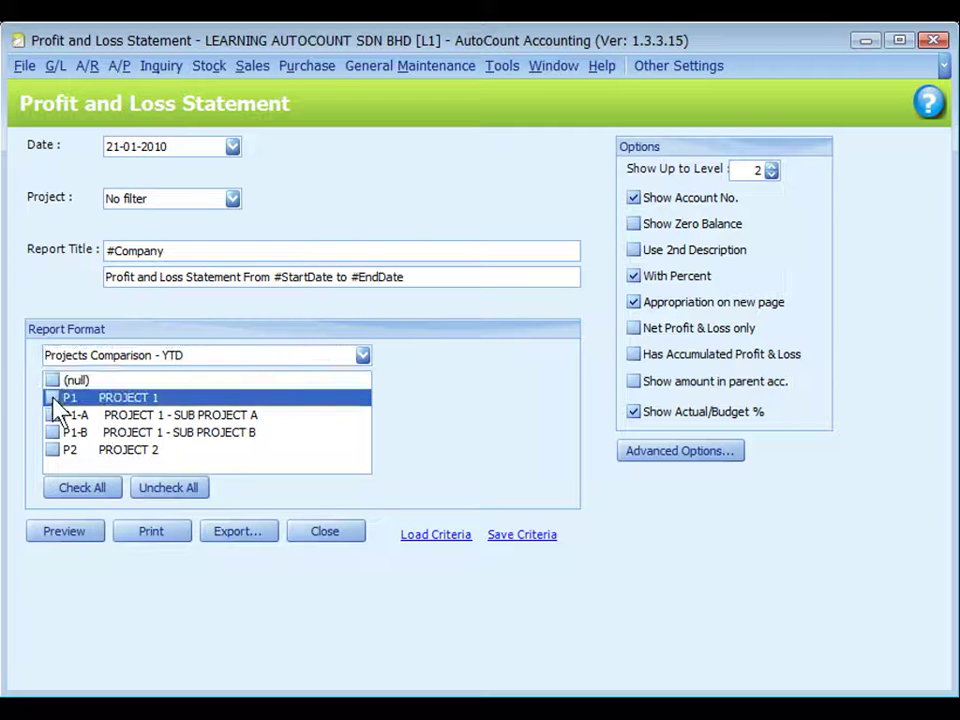
{"action": "left_click", "coordinate": [52, 397]}
{"action": "left_click", "coordinate": [52, 415]}
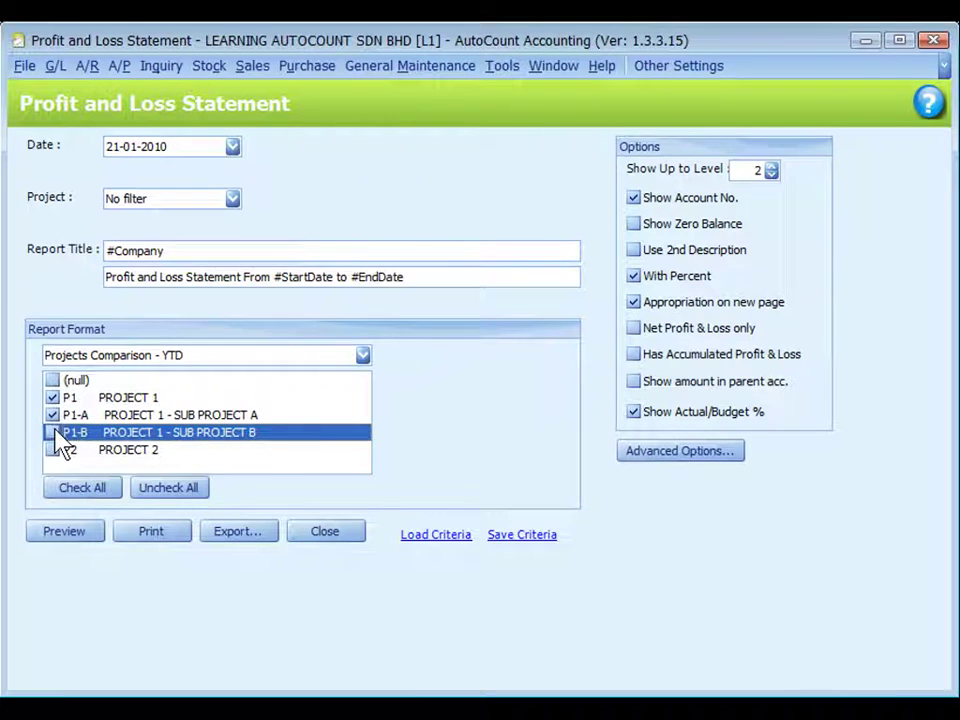
{"action": "left_click", "coordinate": [52, 432]}
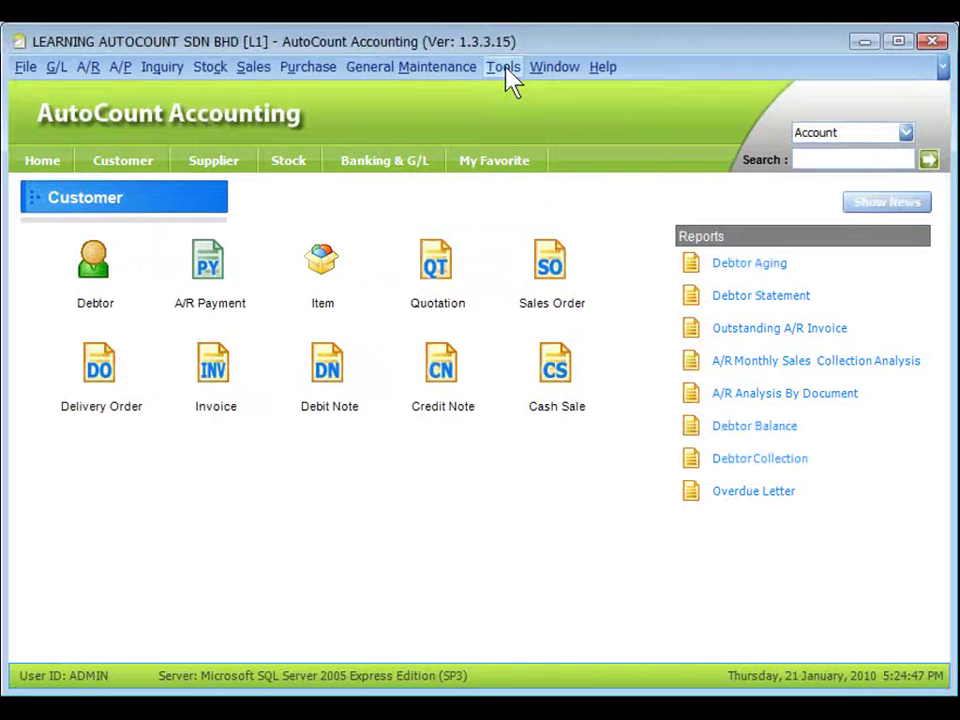
{"action": "left_click", "coordinate": [505, 70]}
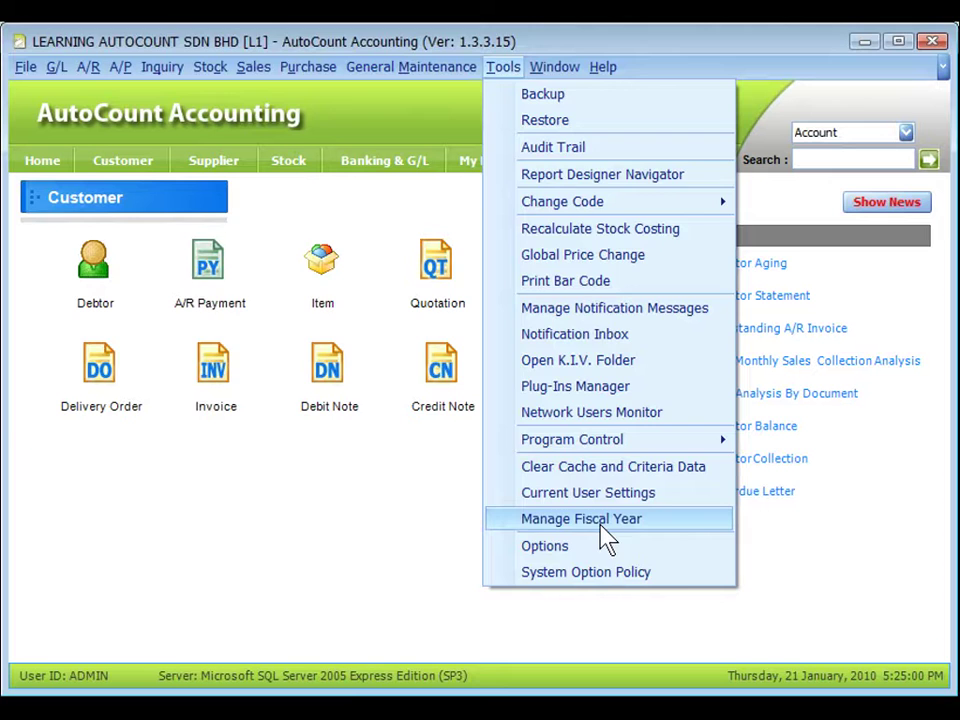
{"action": "left_click", "coordinate": [603, 522]}
{"action": "left_click", "coordinate": [468, 296]}
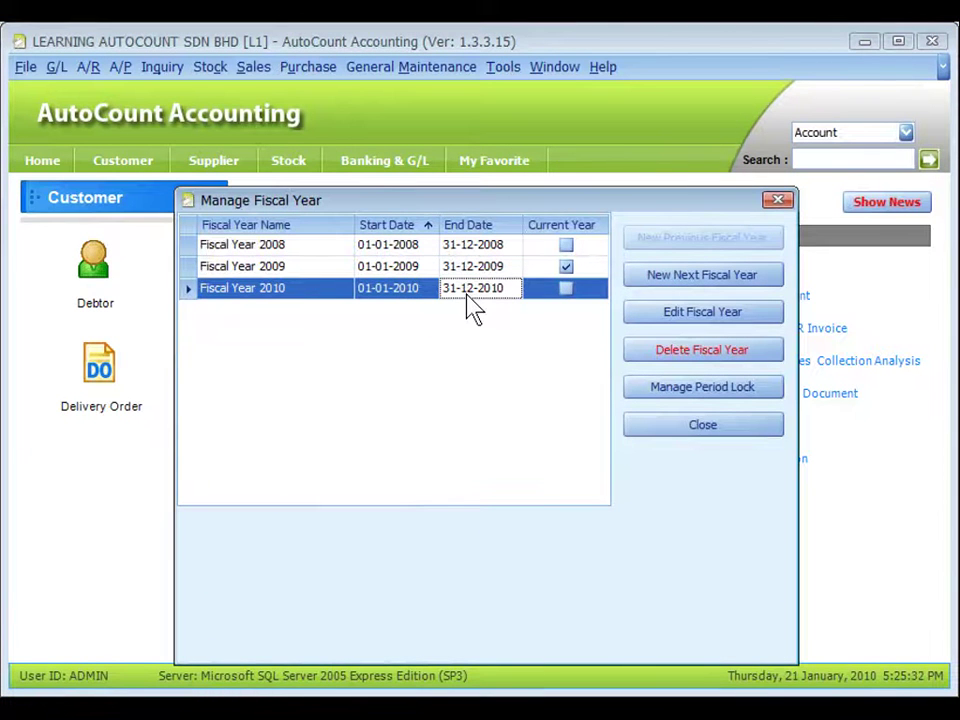
{"action": "double_click", "coordinate": [468, 296]}
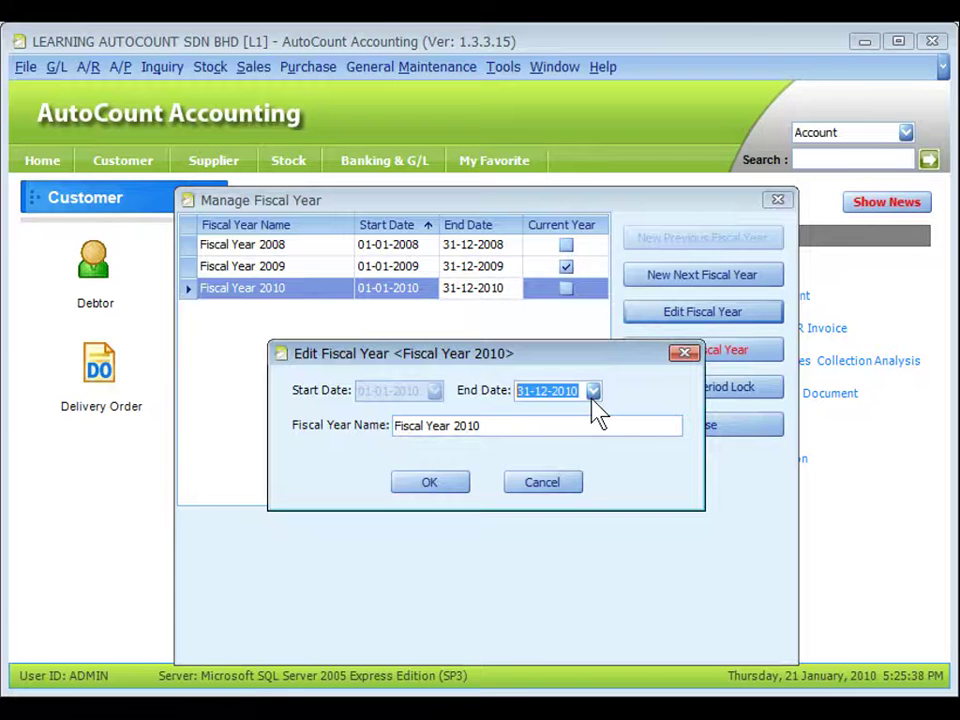
{"action": "left_click", "coordinate": [591, 402]}
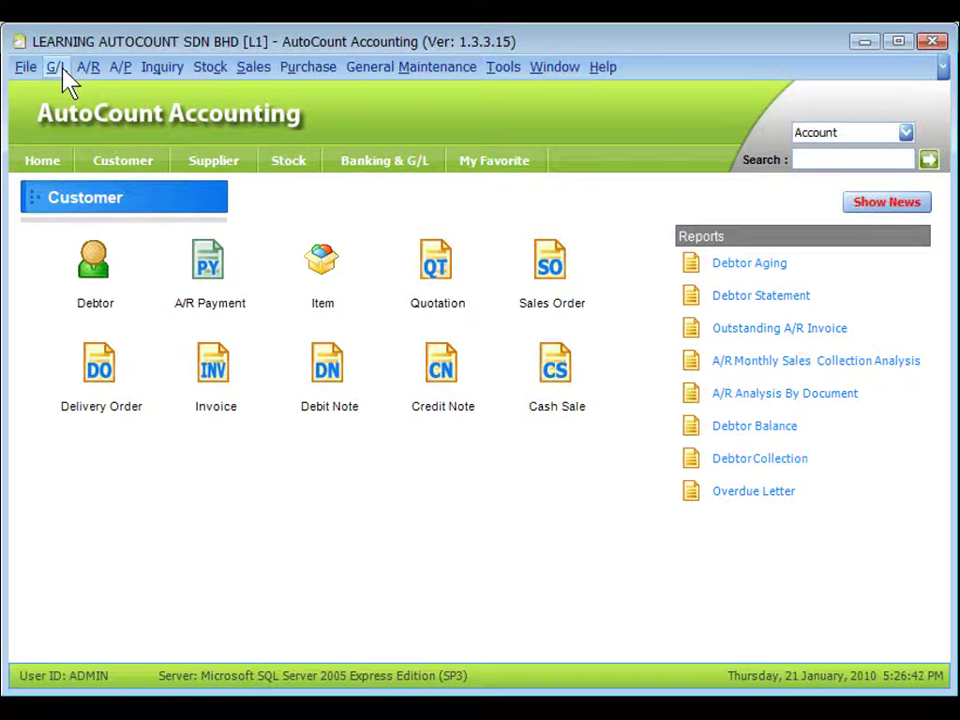
Step: View PROJECT 1 - SUB PROJECT A's detailed opening balance in Opening Balance Maintenance
{"action": "left_click", "coordinate": [58, 68]}
{"action": "left_click", "coordinate": [185, 182]}
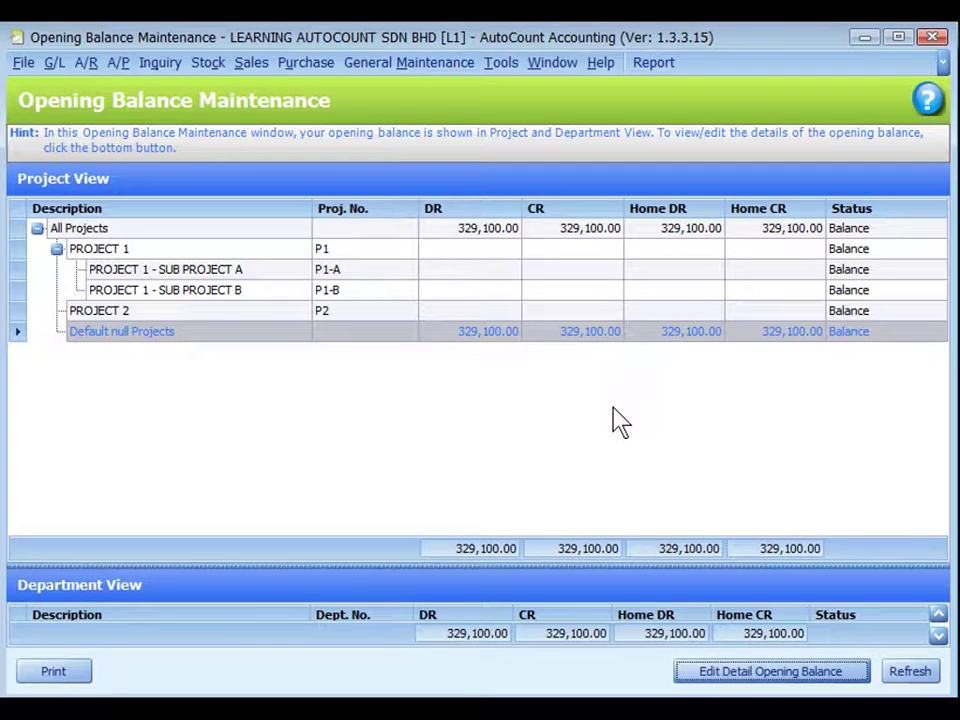
{"action": "left_click", "coordinate": [417, 271]}
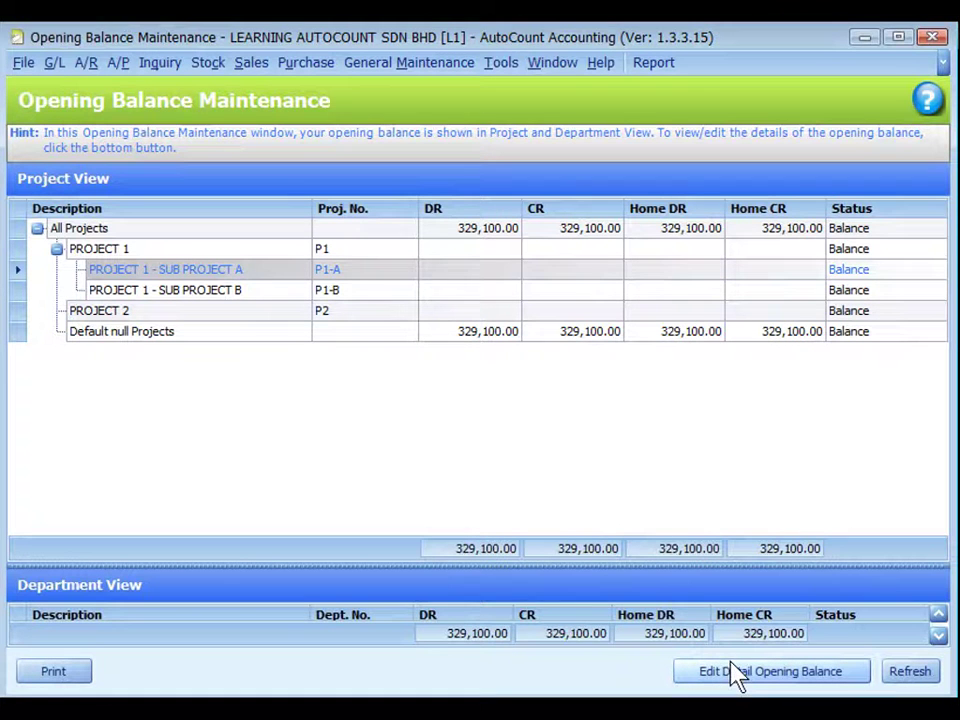
{"action": "left_click", "coordinate": [756, 677]}
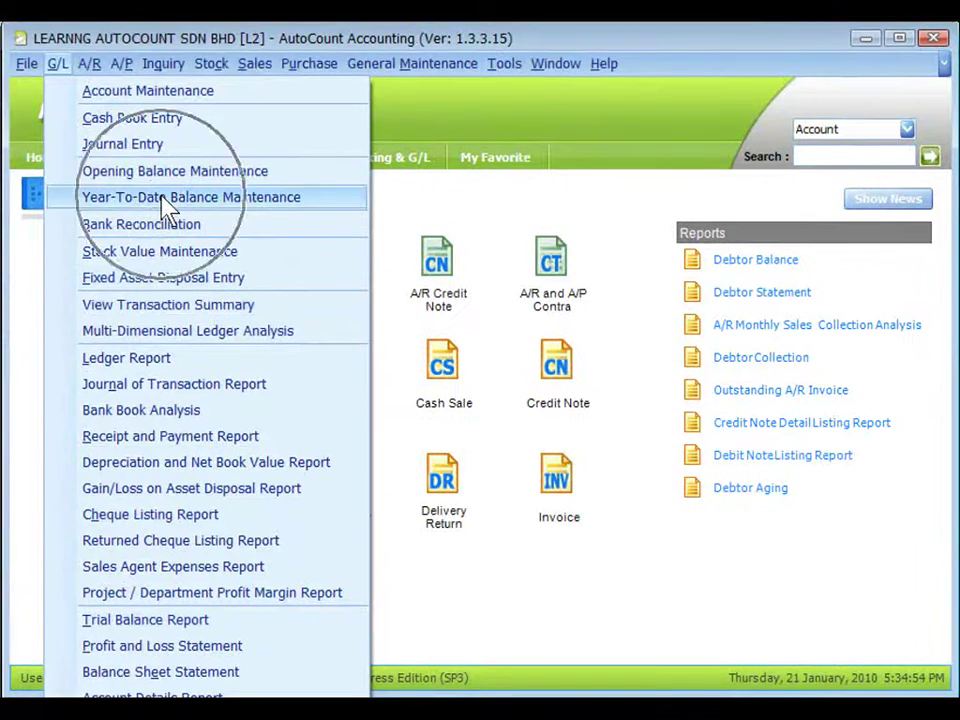
Step: Pick PROJECT 2 in Year-To-Date Balance Maintenance and load its balances
{"action": "left_click", "coordinate": [165, 207]}
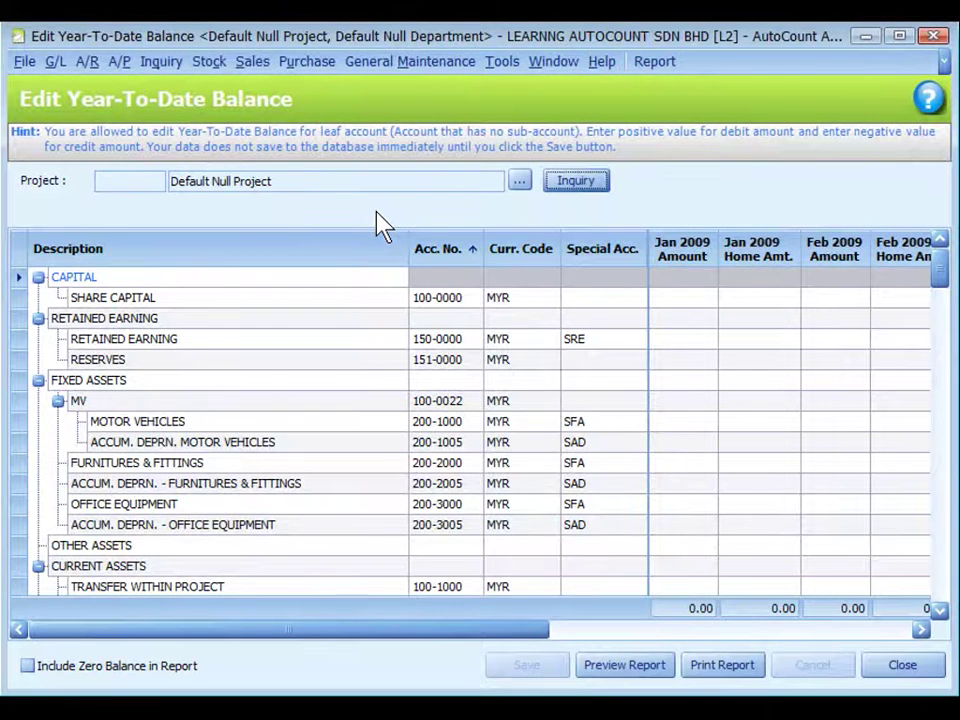
{"action": "left_click", "coordinate": [519, 182]}
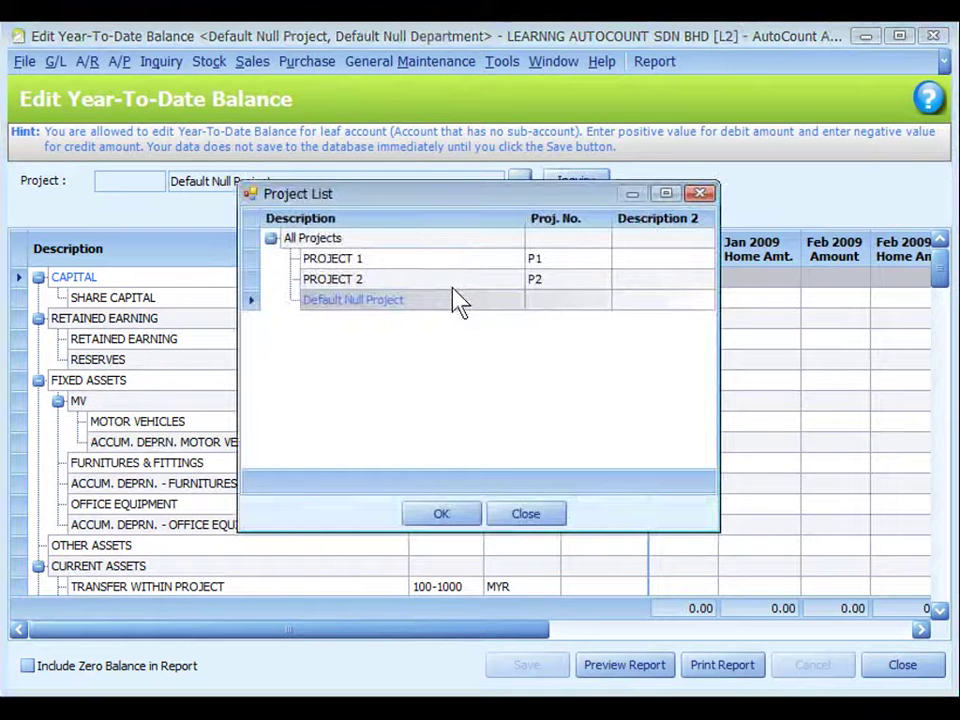
{"action": "left_click", "coordinate": [455, 280]}
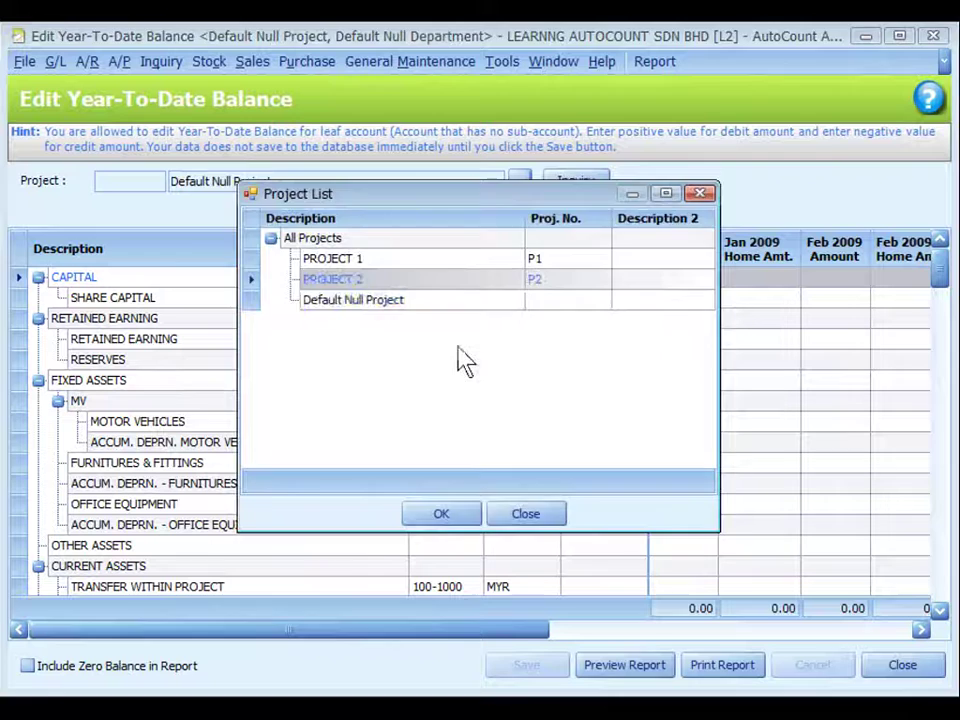
{"action": "left_click", "coordinate": [443, 514]}
{"action": "left_click", "coordinate": [577, 186]}
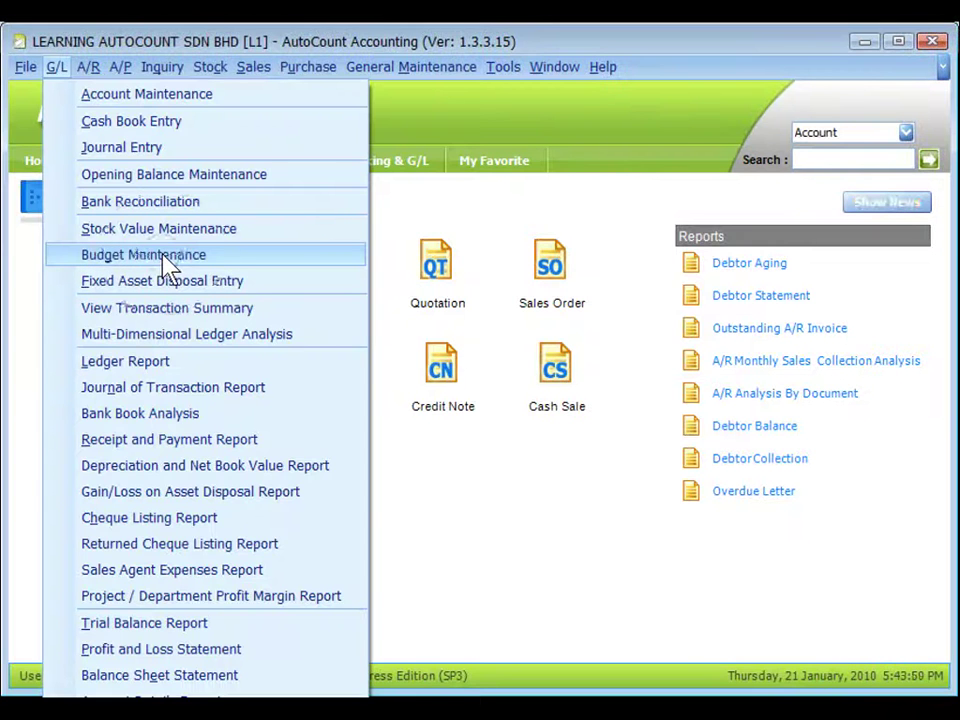
Step: Edit the Year Budget, pick PROJECT 2, and load its monthly figures
{"action": "left_click", "coordinate": [165, 256]}
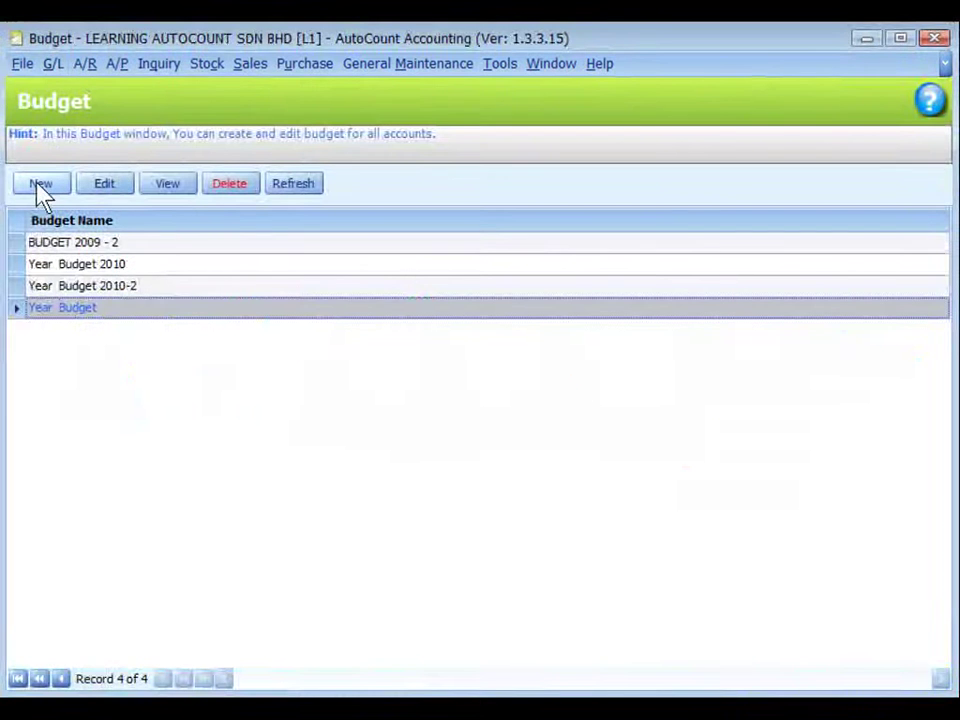
{"action": "left_click", "coordinate": [108, 187]}
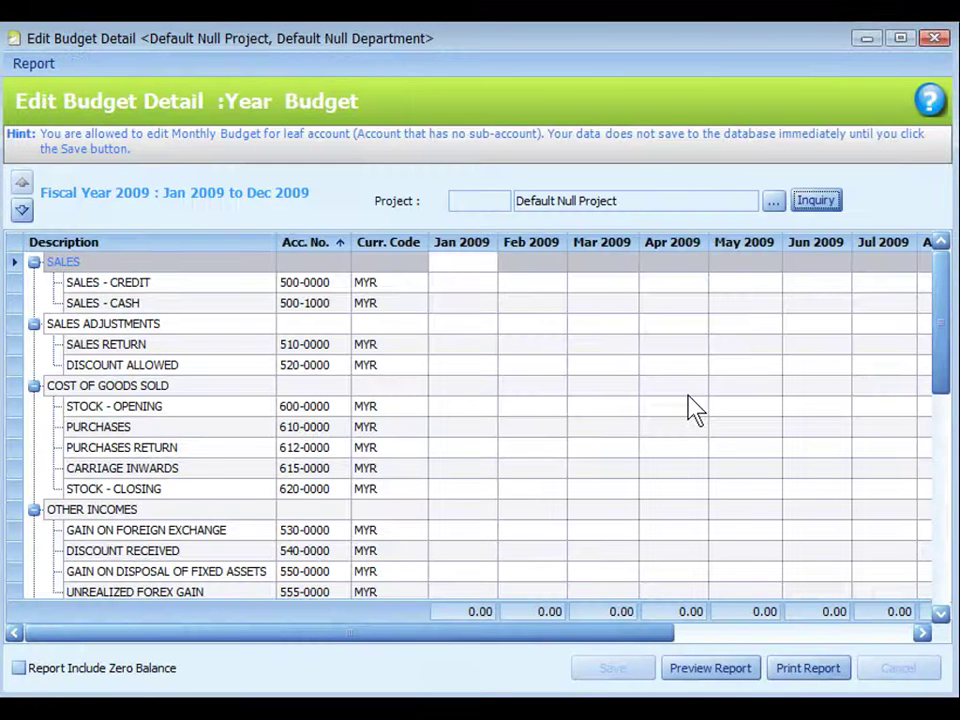
{"action": "left_click", "coordinate": [774, 201]}
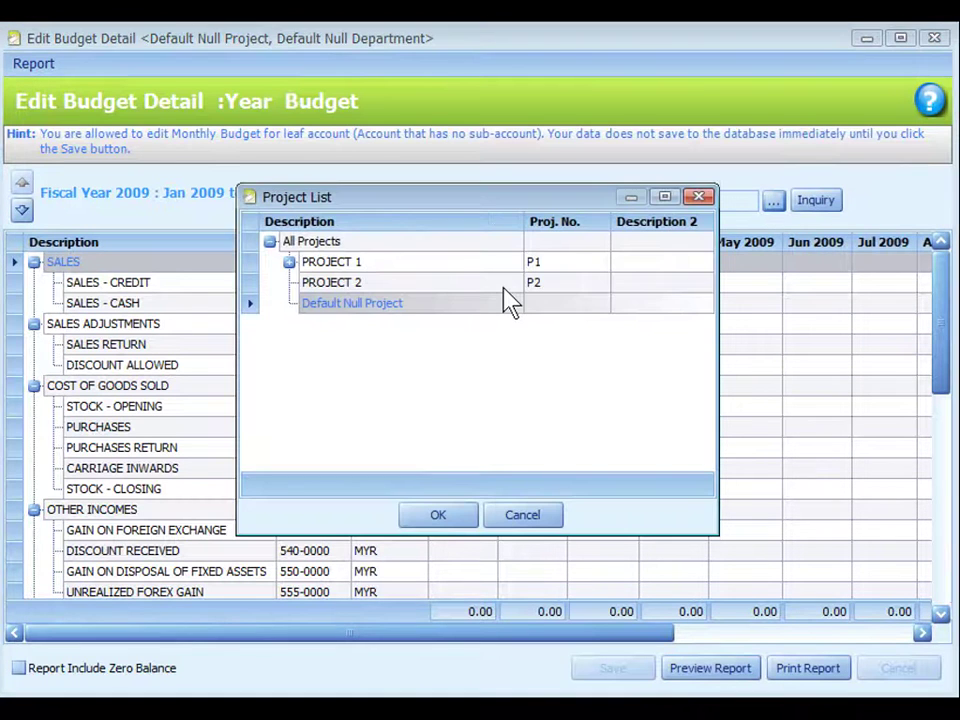
{"action": "left_click", "coordinate": [447, 283]}
{"action": "left_click", "coordinate": [437, 514]}
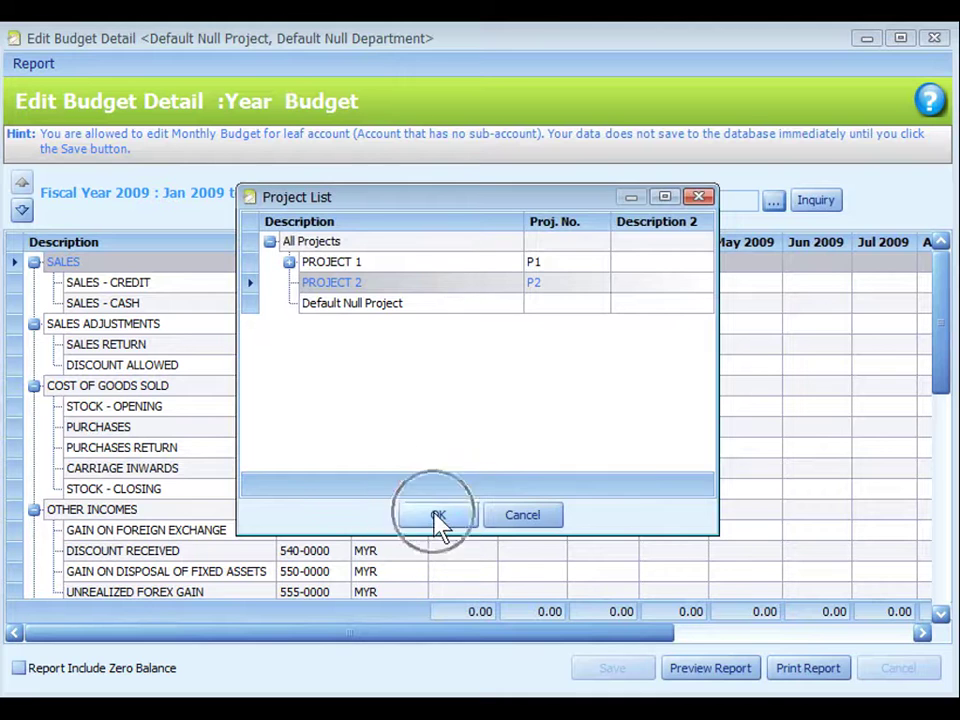
{"action": "left_click", "coordinate": [812, 203]}
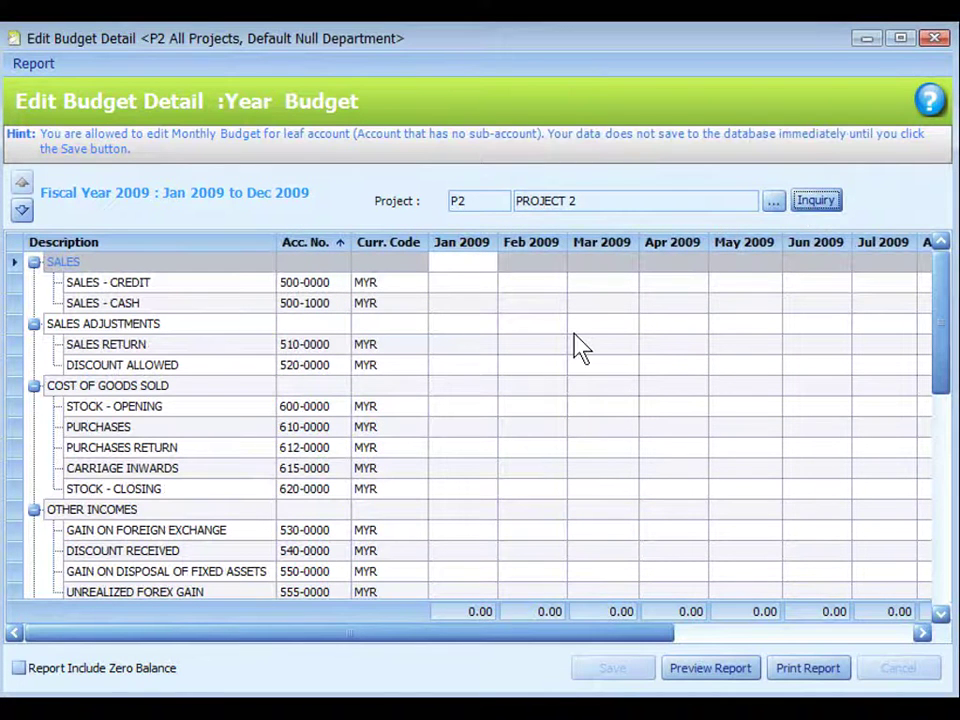
{"action": "left_click", "coordinate": [817, 205]}
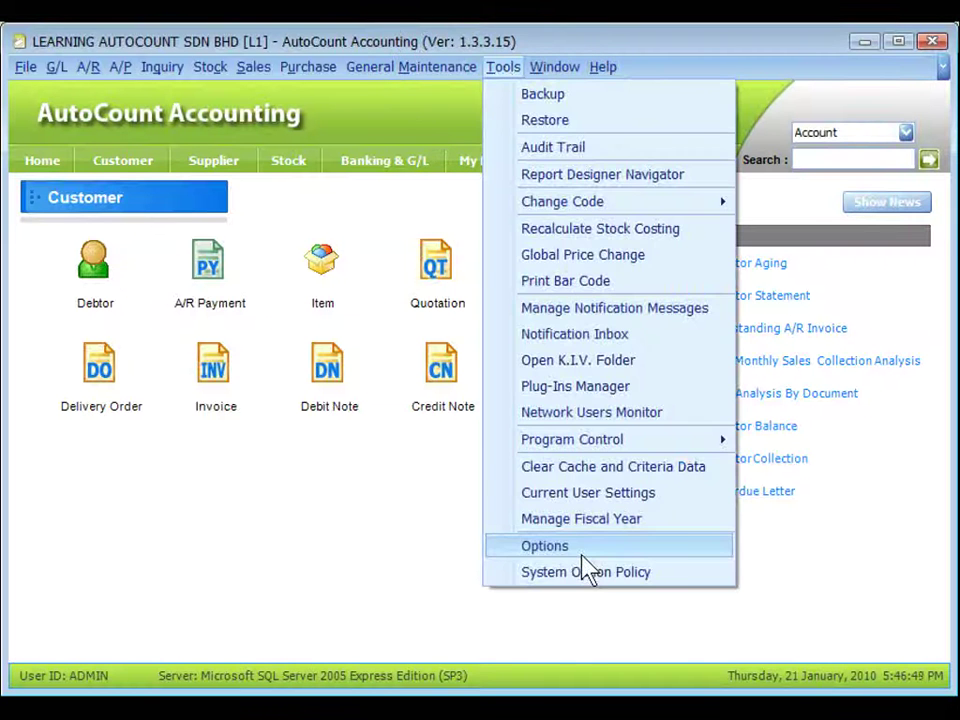
Step: Show the G/L Posting settings in Options and expand the Invoicing categories
{"action": "left_click", "coordinate": [582, 552]}
{"action": "left_click", "coordinate": [87, 322]}
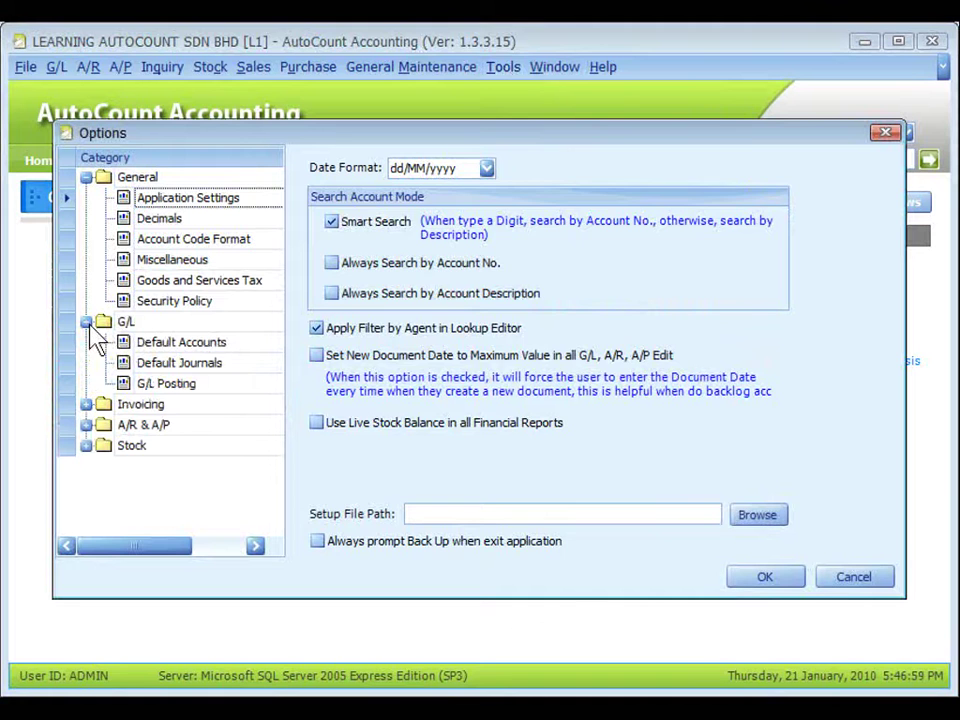
{"action": "left_click", "coordinate": [170, 385]}
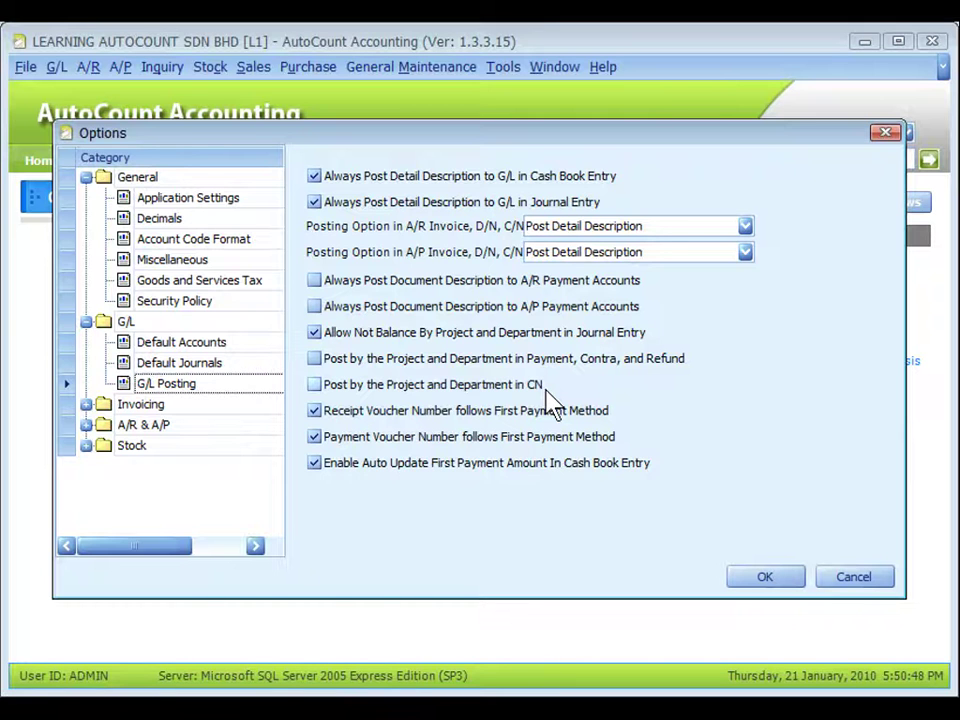
{"action": "left_click", "coordinate": [86, 404]}
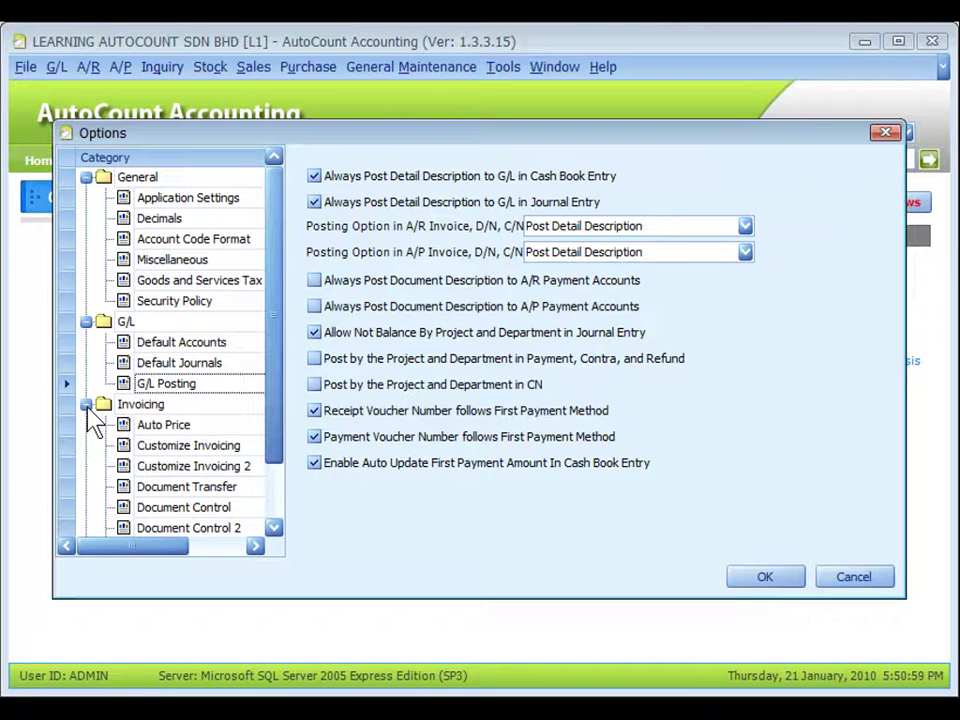
Step: Review the Customize Invoicing 2 options, leaving project purchase reallocation off
{"action": "left_click", "coordinate": [185, 466]}
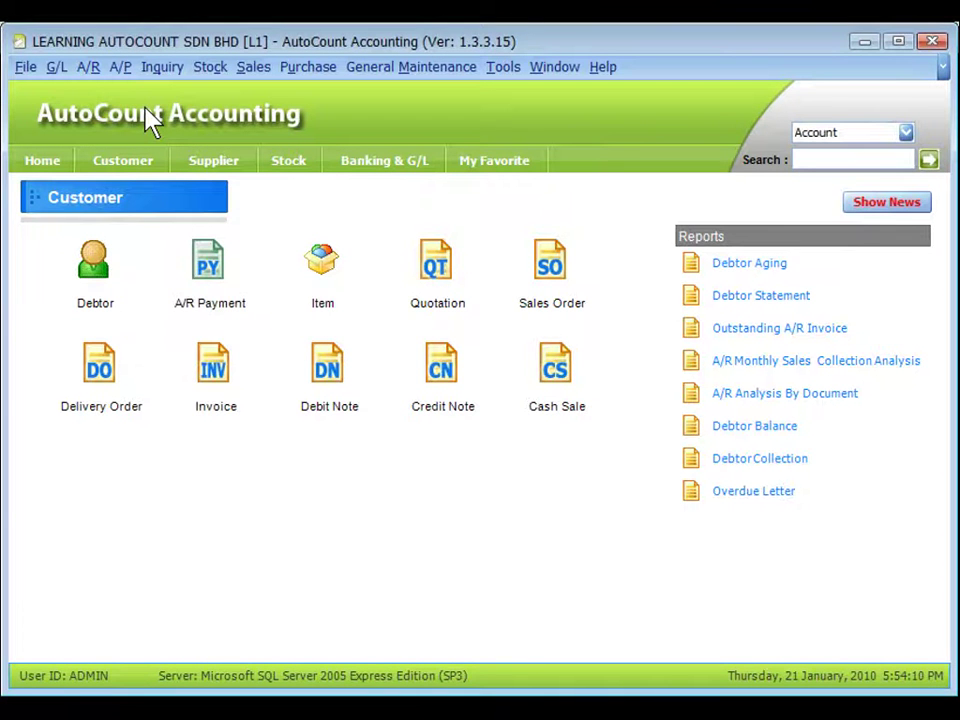
Step: Generate the 2009 Project profit margin report showing income, cost and profit for P1, P2, P1-A, P1-B
{"action": "left_click", "coordinate": [57, 70]}
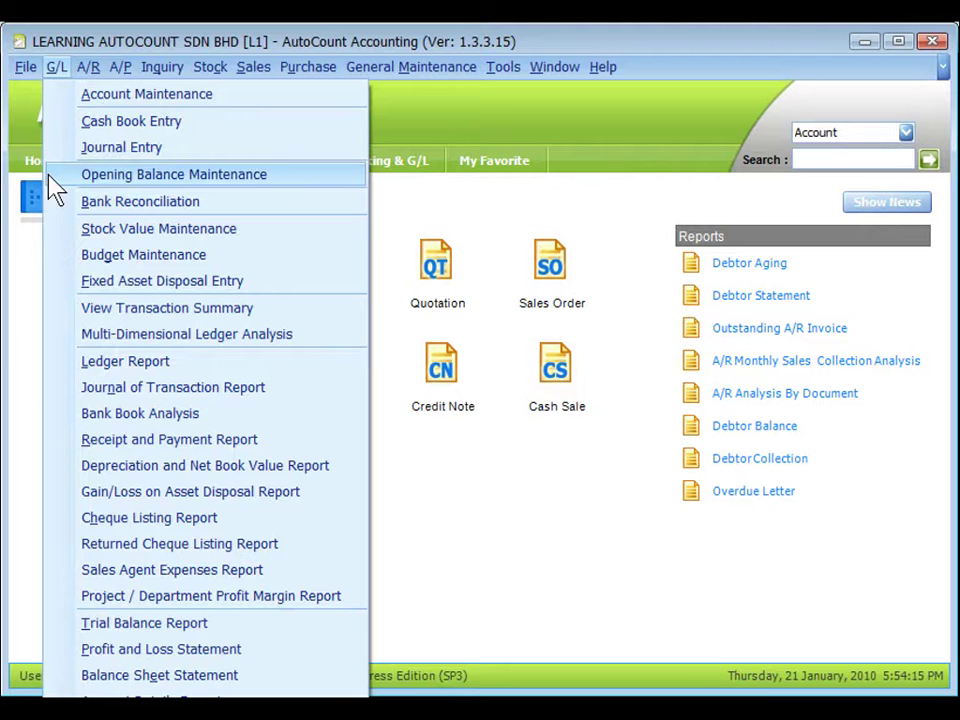
{"action": "left_click", "coordinate": [220, 596]}
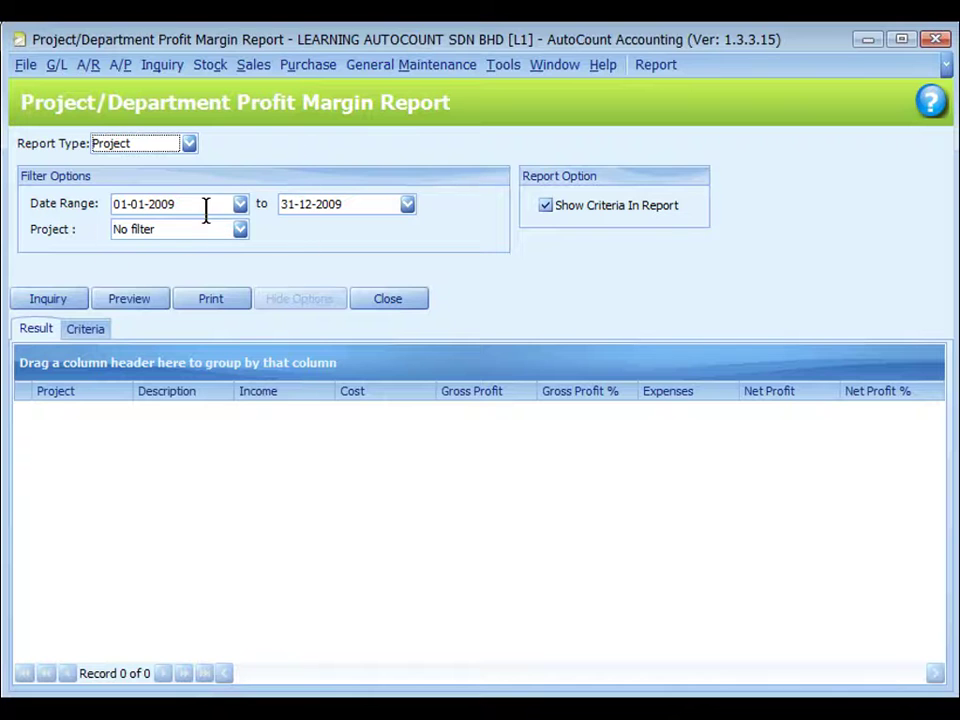
{"action": "left_click", "coordinate": [200, 240]}
{"action": "left_click", "coordinate": [45, 305]}
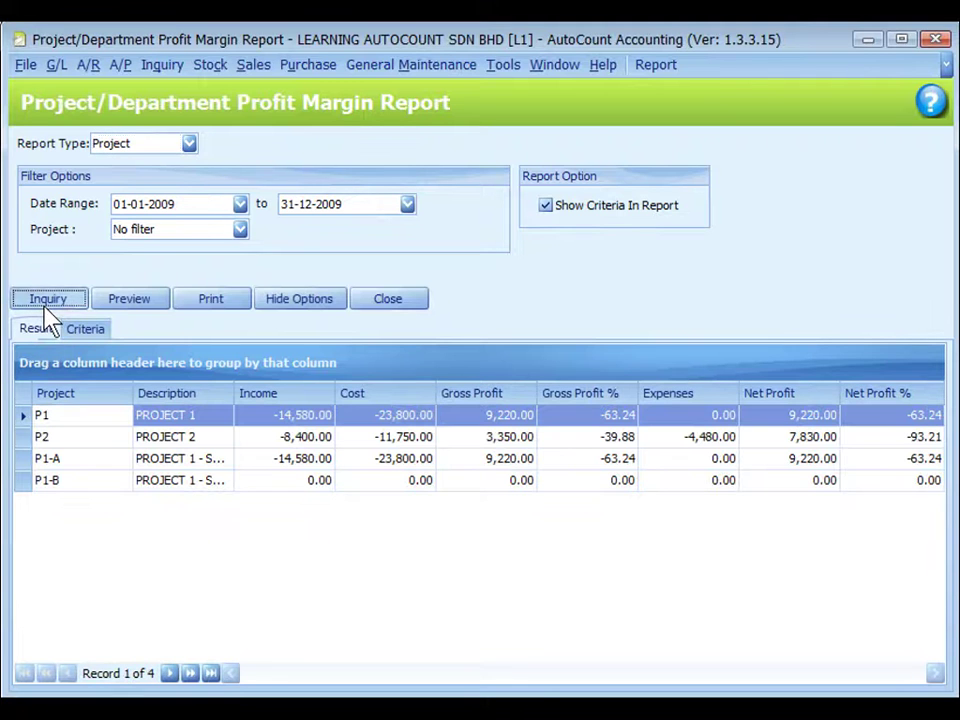